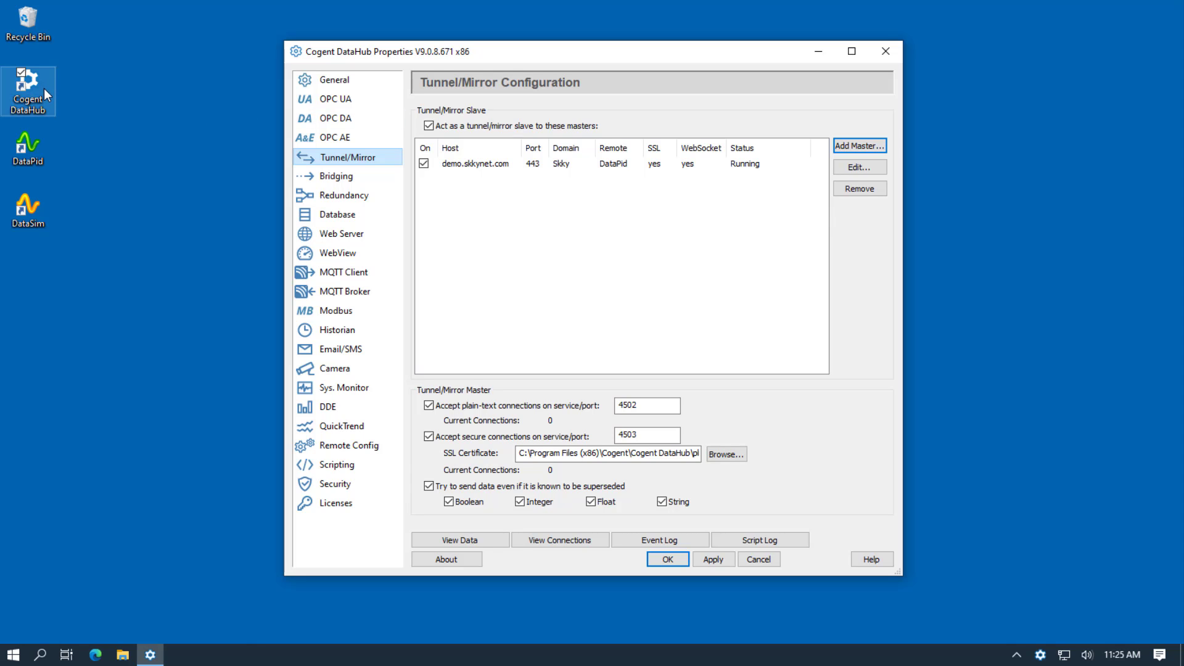
Inspect the demo.skkynet.com tunnel master settings and close them without changes.
{"action": "double_click", "coordinate": [502, 165]}
{"action": "left_click_drag", "start_coordinate": [500, 79], "coordinate": [620, 73]}
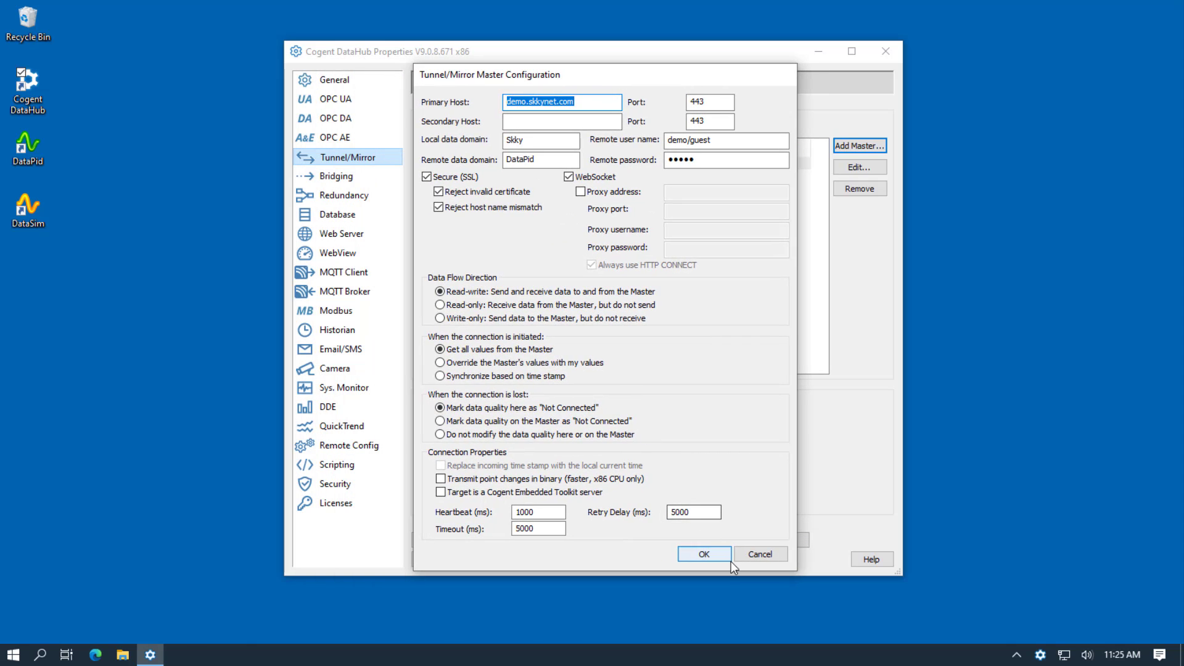
{"action": "left_click", "coordinate": [704, 554]}
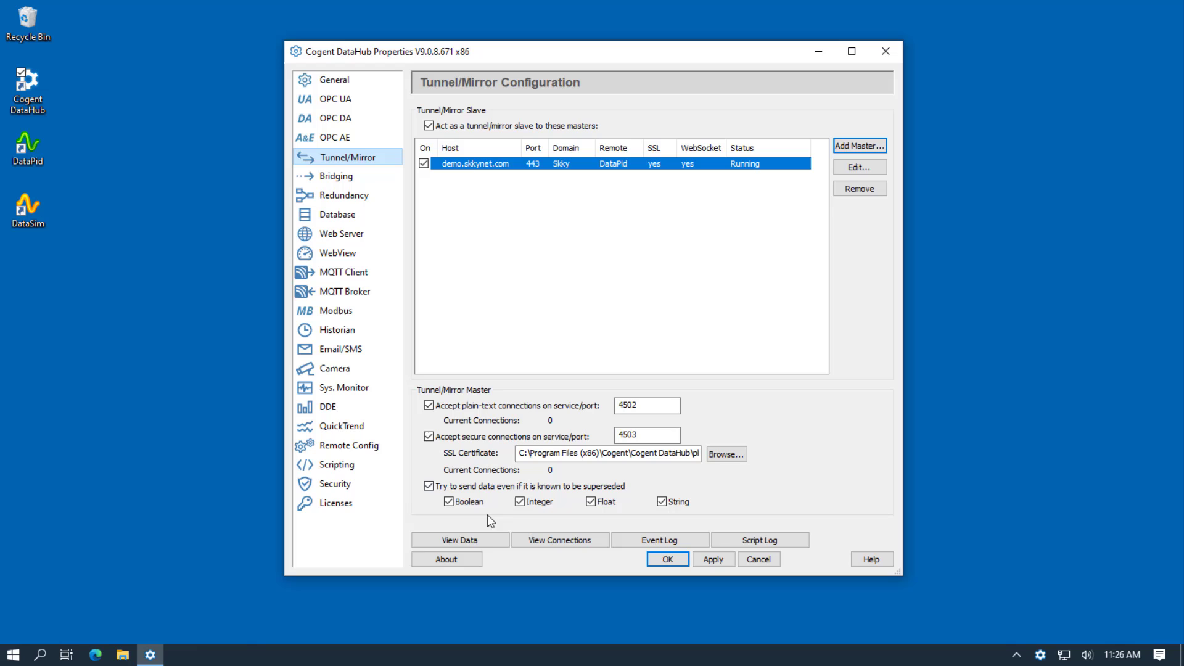
Browse the live PID1 points under the Skky data domain, then close the data browser.
{"action": "left_click", "coordinate": [491, 540]}
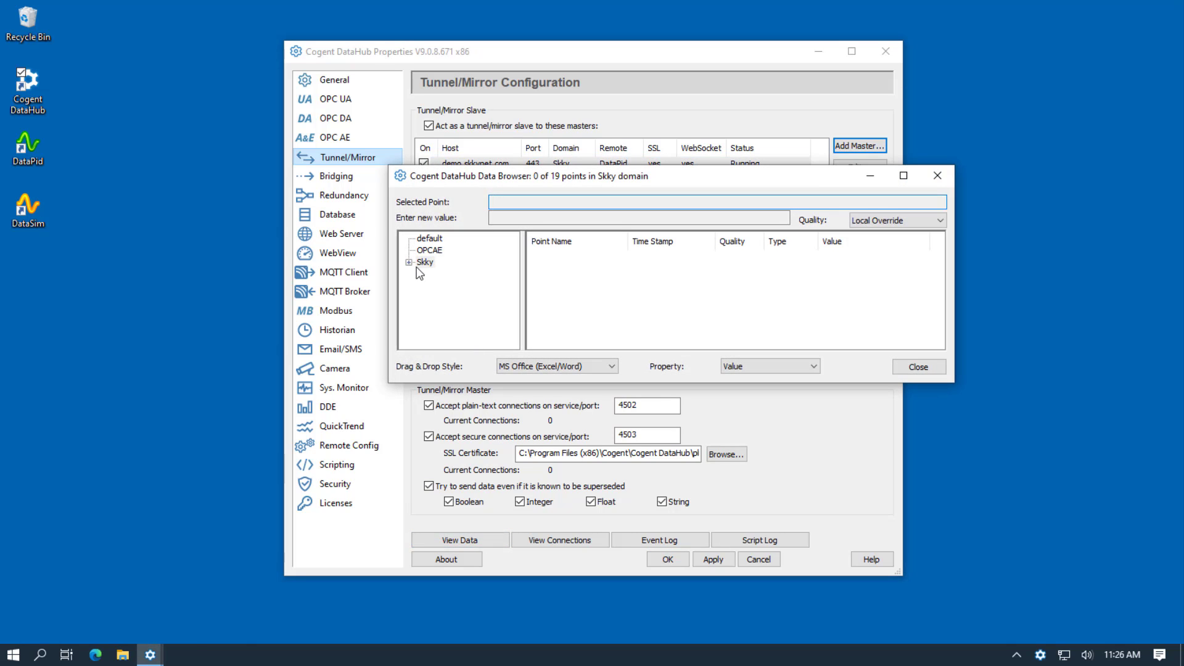
{"action": "left_click", "coordinate": [409, 263]}
{"action": "left_click", "coordinate": [424, 275]}
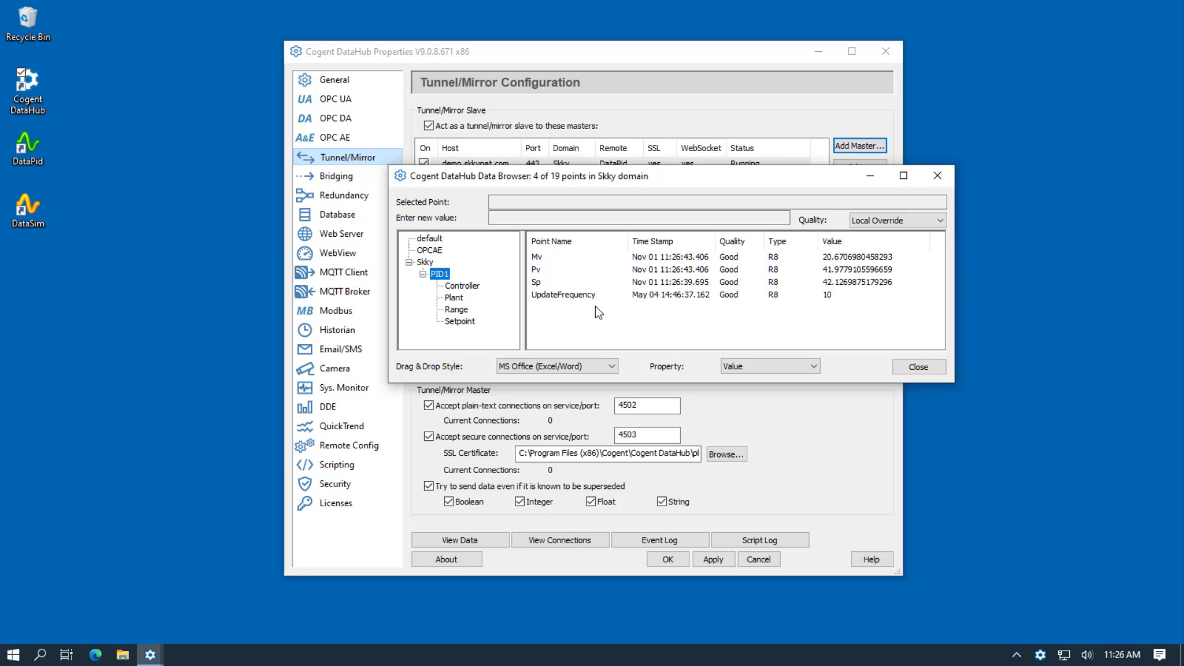
{"action": "left_click", "coordinate": [904, 369]}
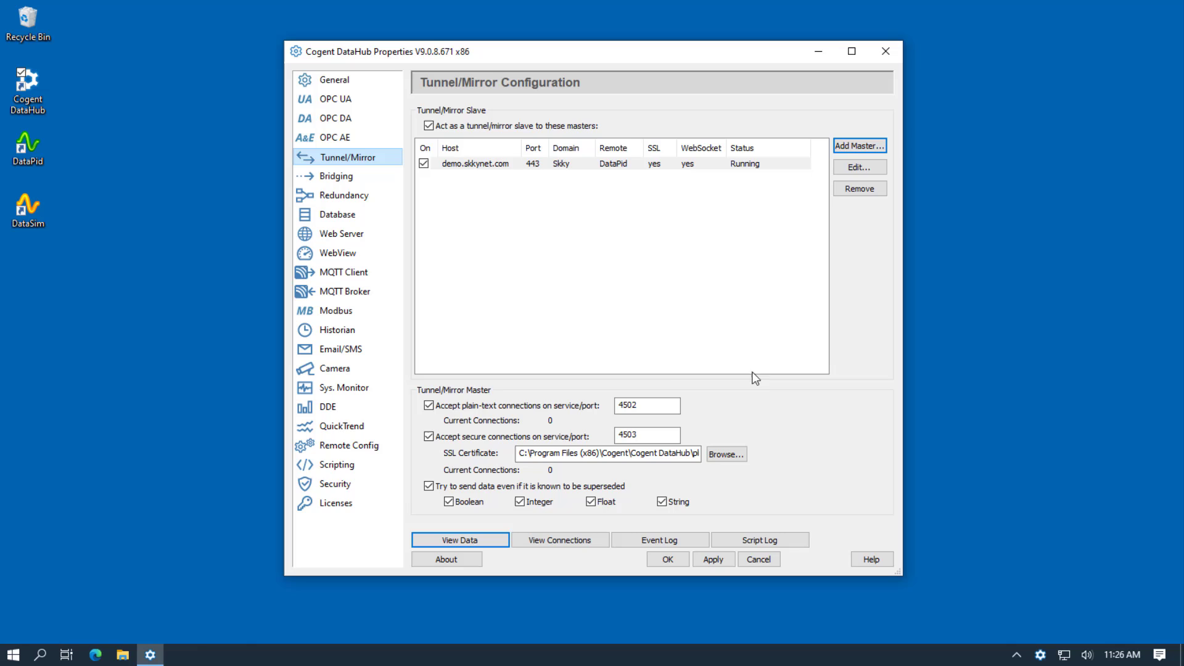
In Security permissions, add a new user row named 'remote'.
{"action": "left_click", "coordinate": [345, 487]}
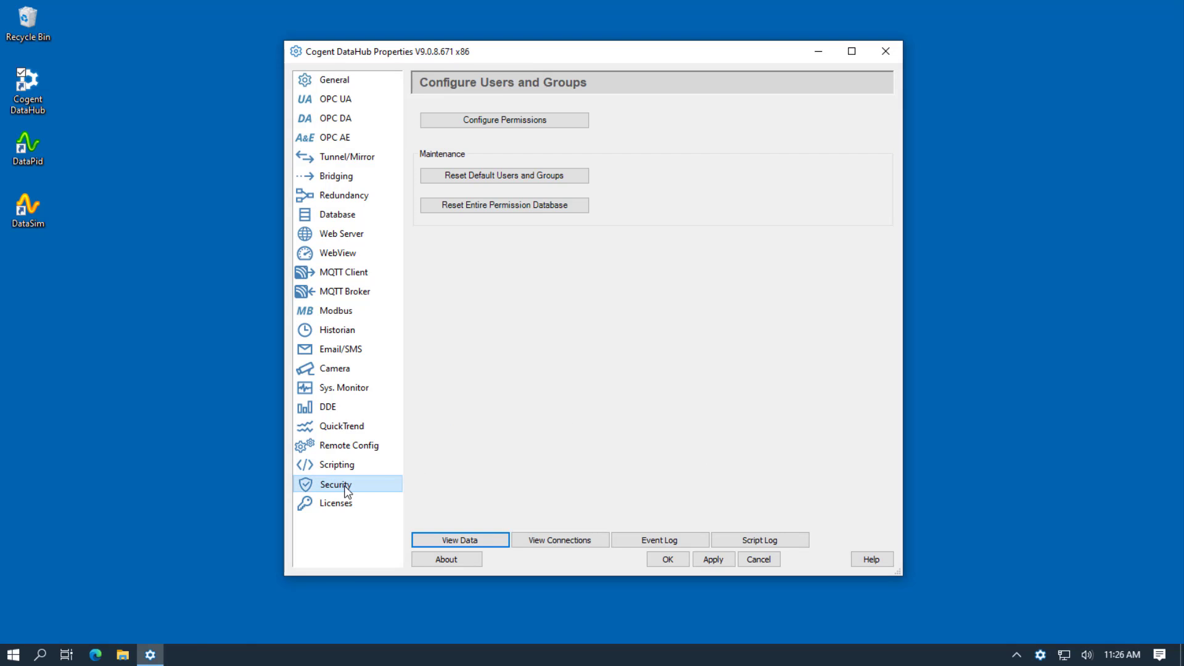
{"action": "left_click", "coordinate": [562, 120]}
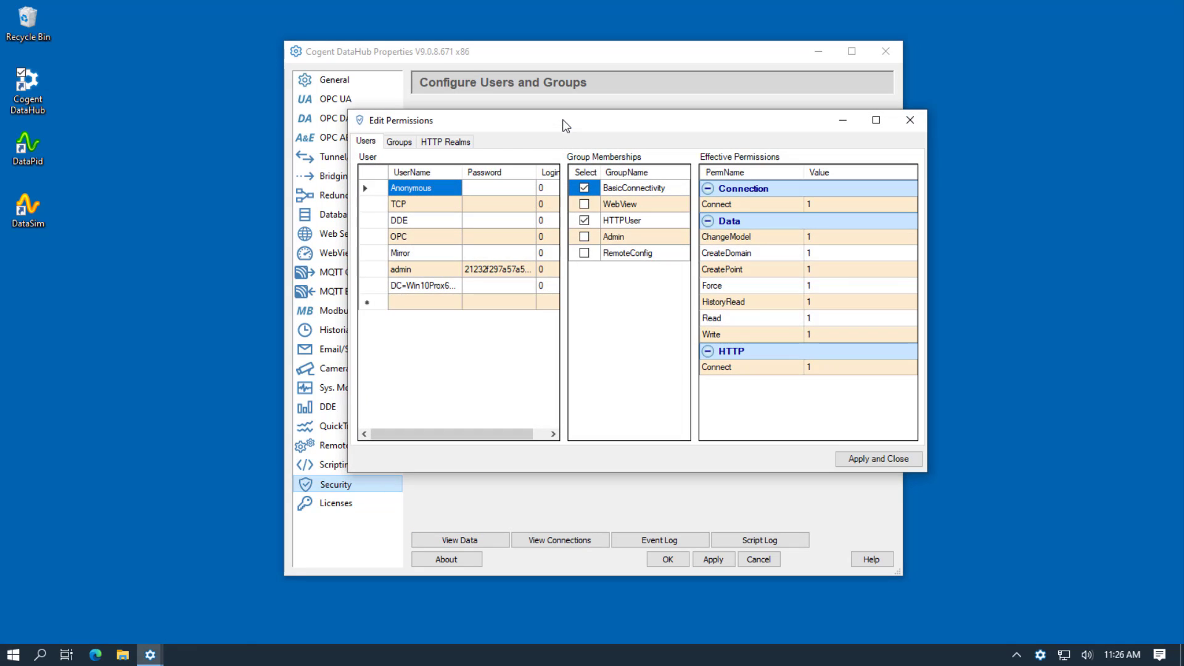
{"action": "left_click", "coordinate": [413, 303]}
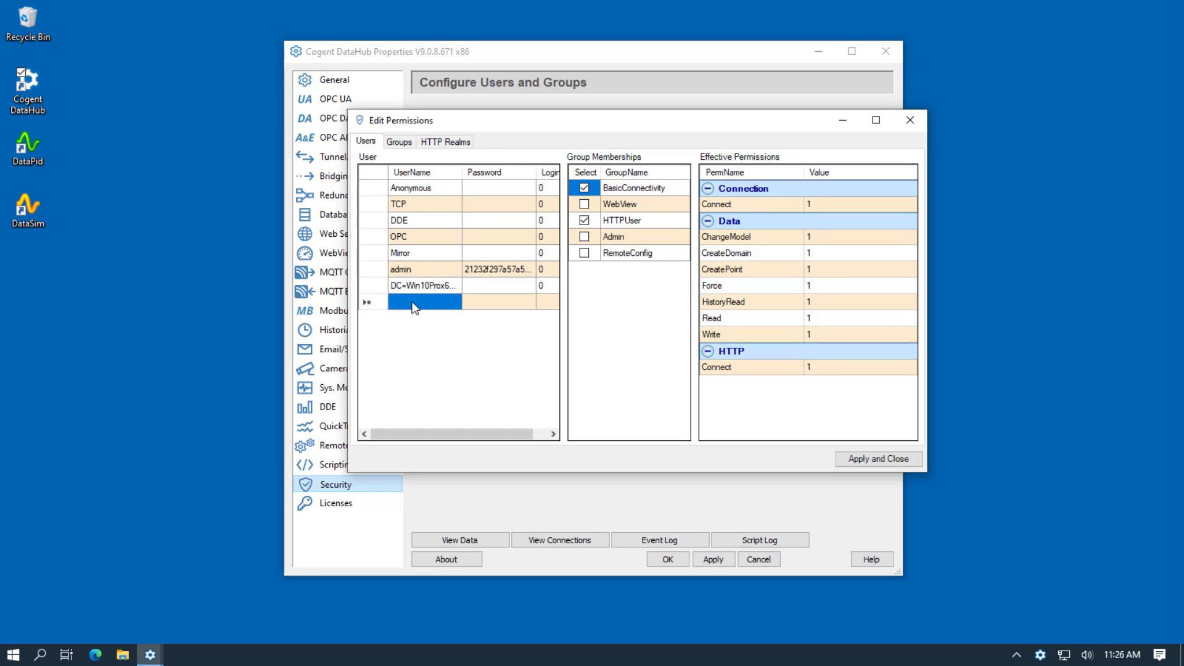
{"action": "type", "text": "remote"}
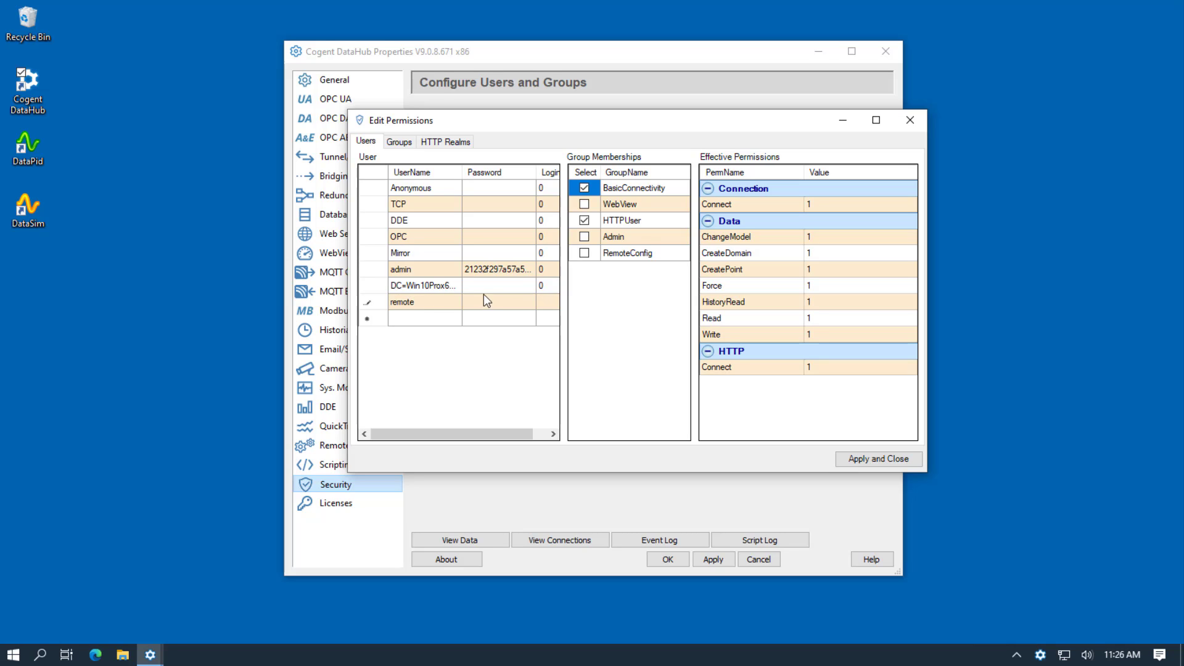
Enter and confirm a password for the remote user in the Edit Password dialog.
{"action": "left_click", "coordinate": [491, 310]}
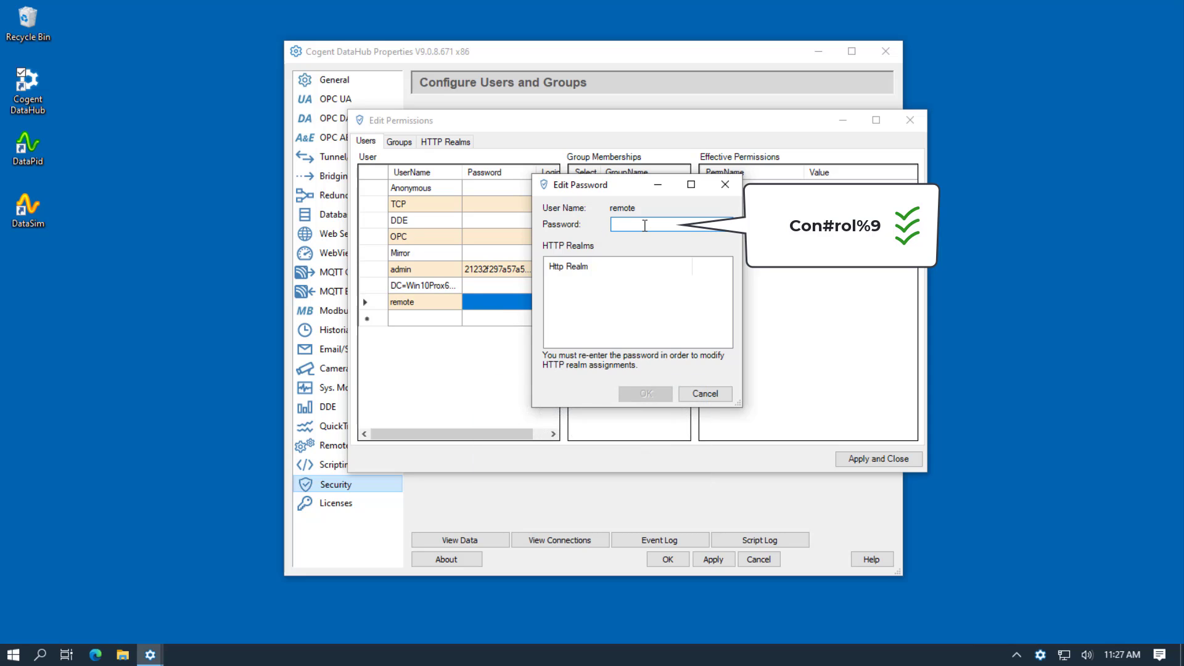
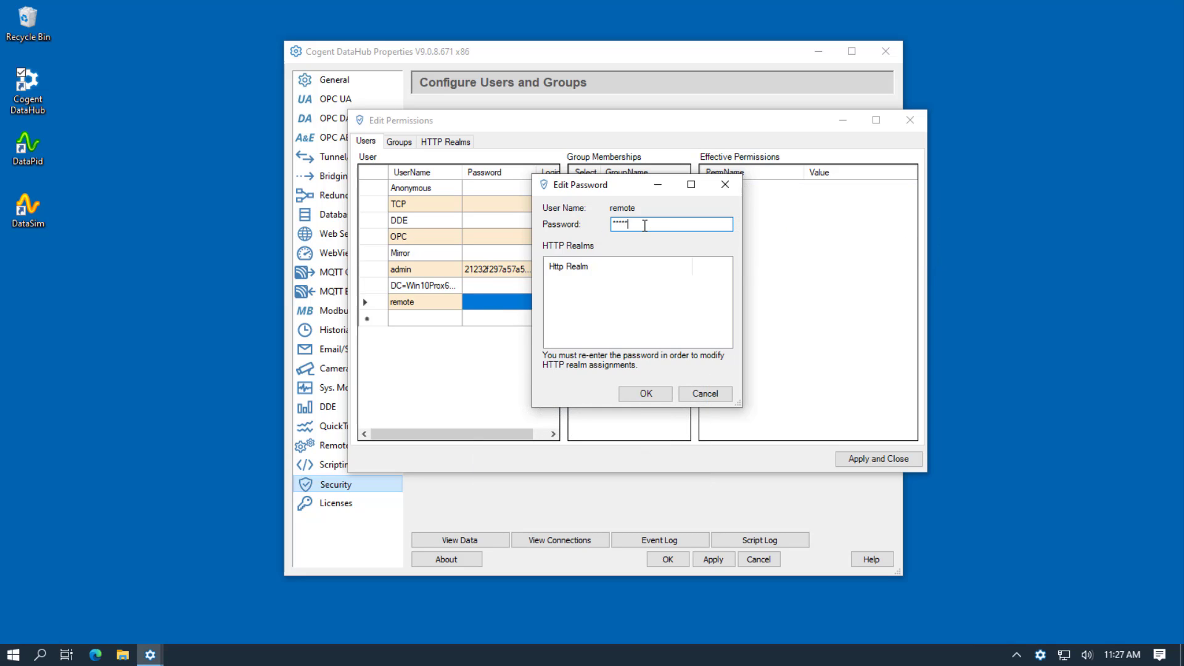
{"action": "left_click", "coordinate": [657, 394]}
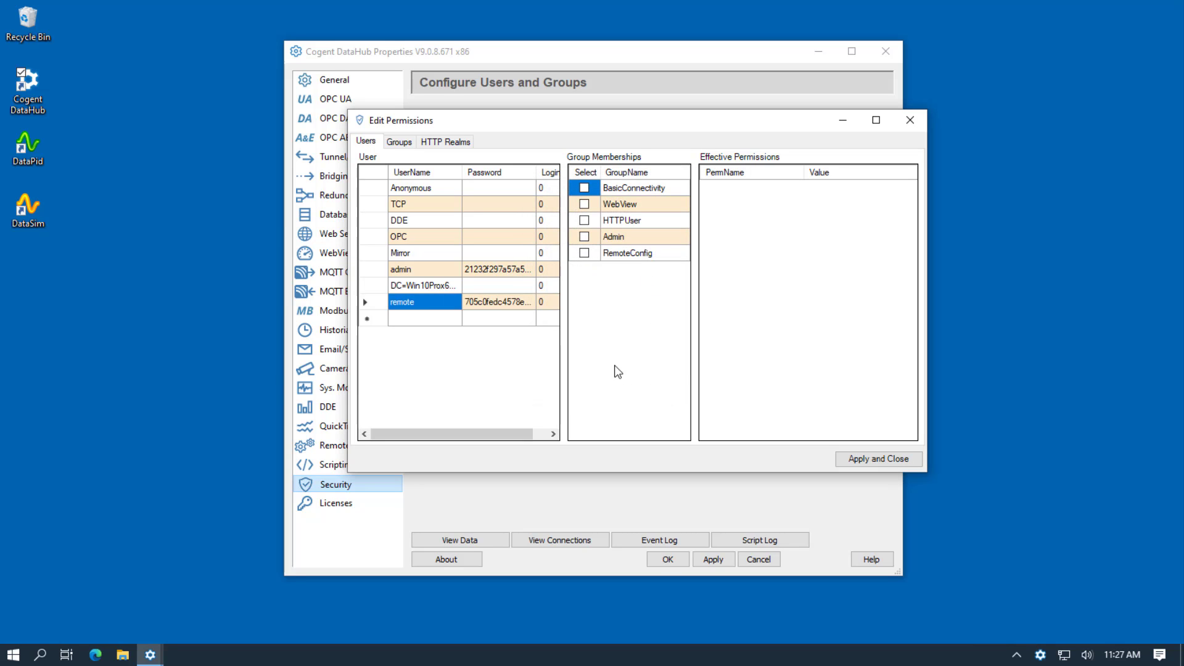
Add the remote user to the RemoteConfig group, then apply and close the editor.
{"action": "left_click", "coordinate": [584, 253]}
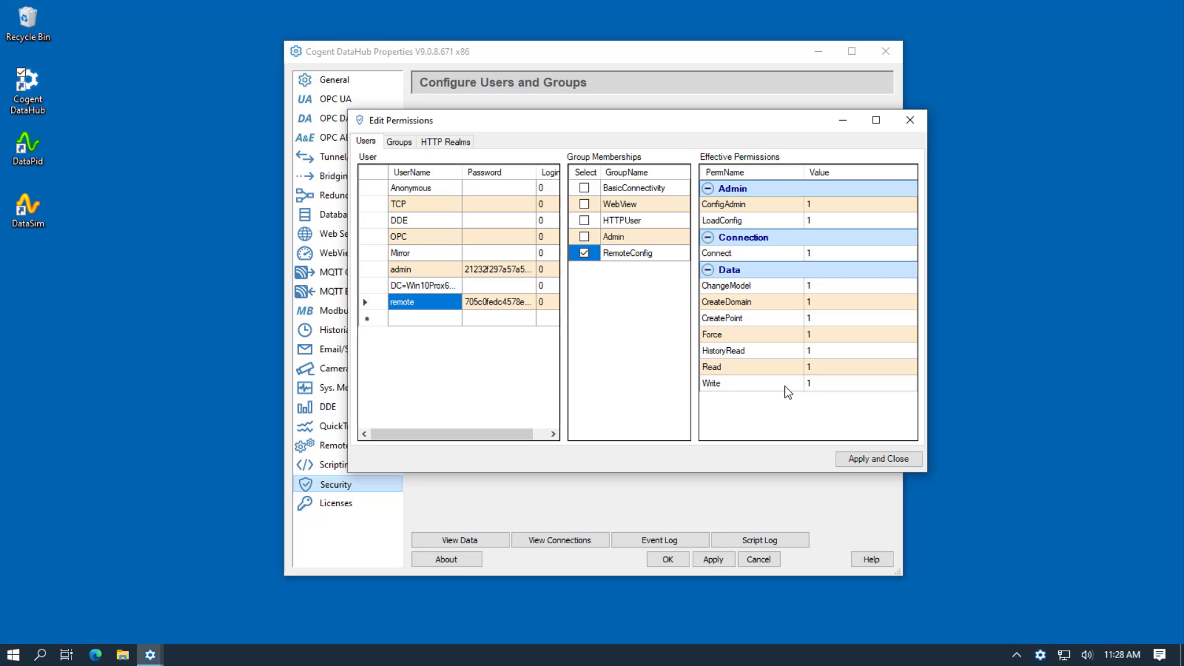
{"action": "left_click", "coordinate": [862, 460]}
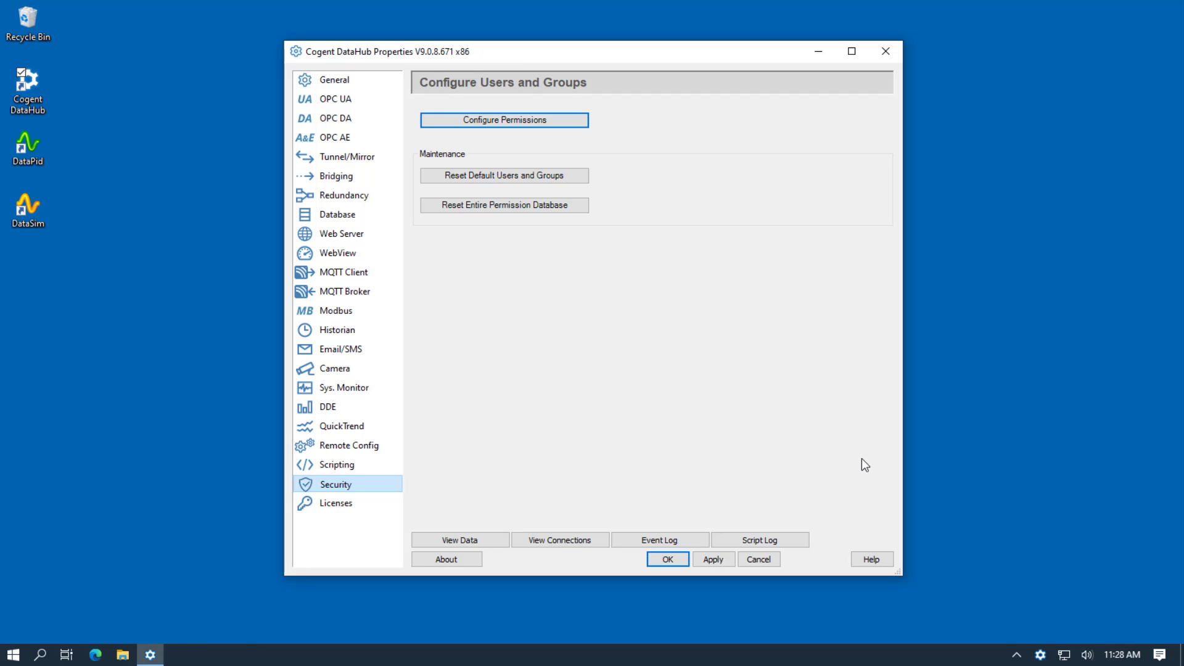
Show Remote Config settings and toggle MQTT Client and MQTT Broker local access off and on.
{"action": "left_click", "coordinate": [349, 453]}
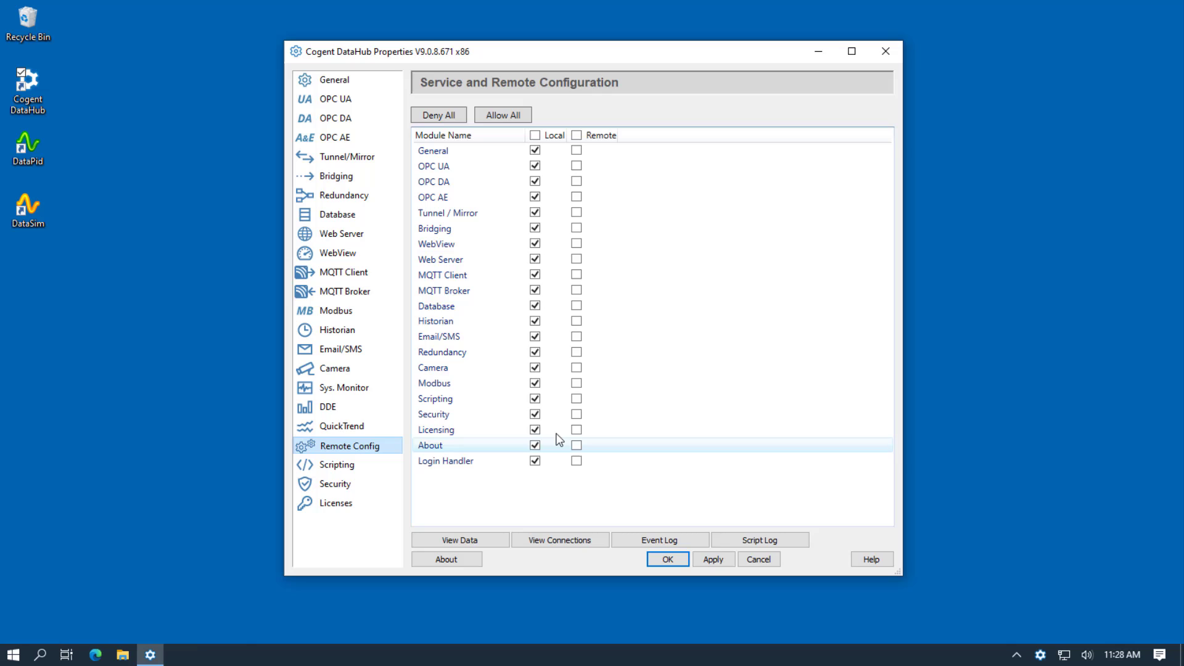
{"action": "left_click", "coordinate": [535, 274]}
{"action": "left_click", "coordinate": [535, 290]}
{"action": "left_click", "coordinate": [535, 292]}
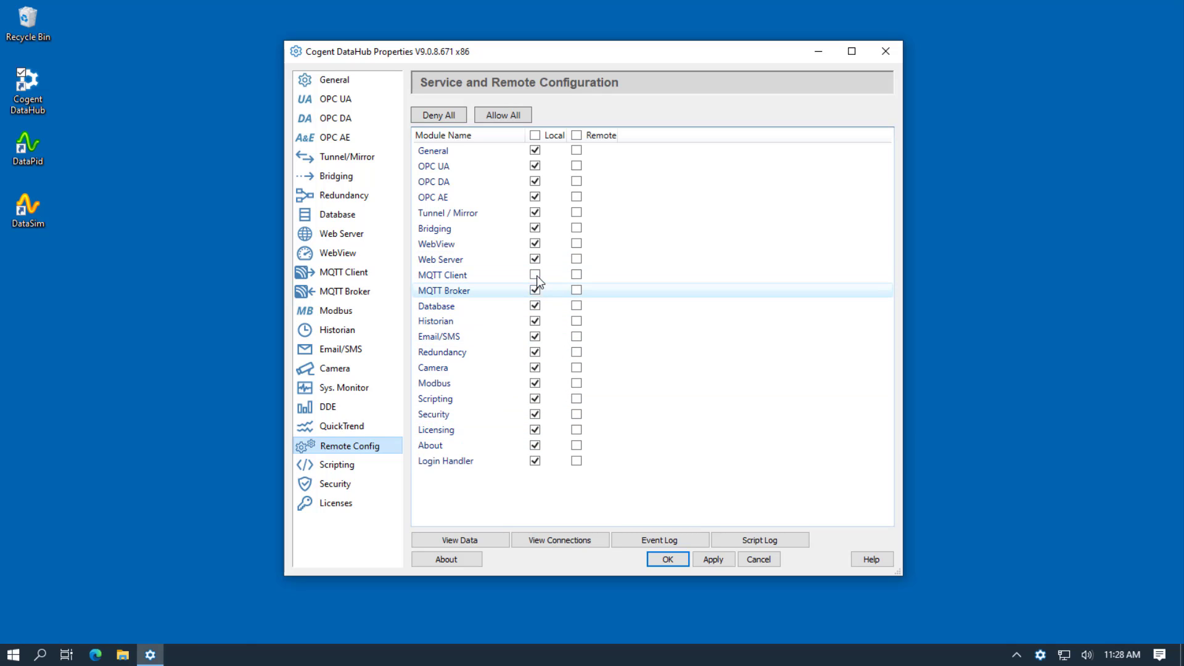
{"action": "left_click", "coordinate": [535, 276]}
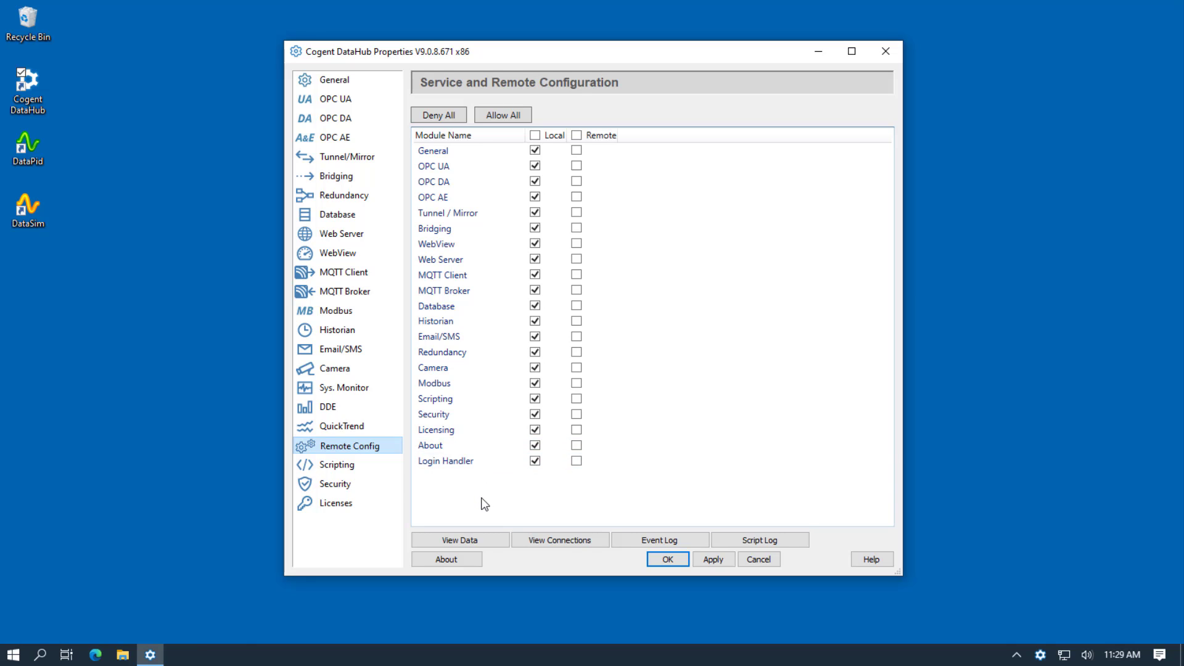
Launch the Remote Config tool from the Cogent Start menu folder.
{"action": "left_click", "coordinate": [12, 655]}
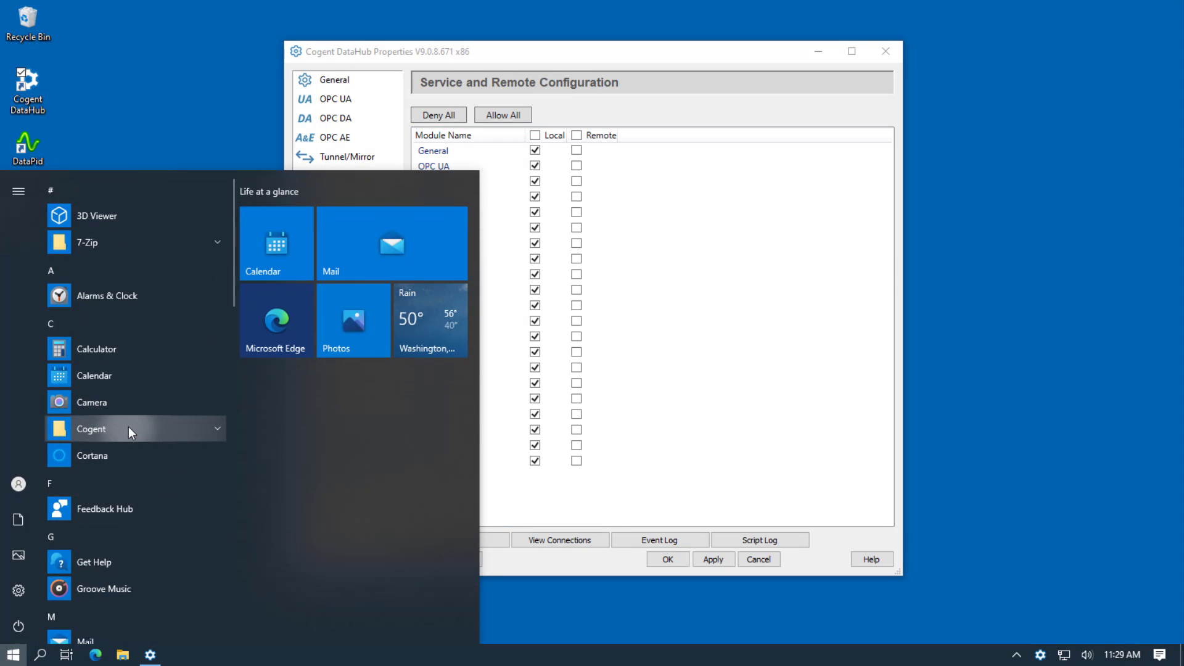
{"action": "left_click", "coordinate": [130, 427]}
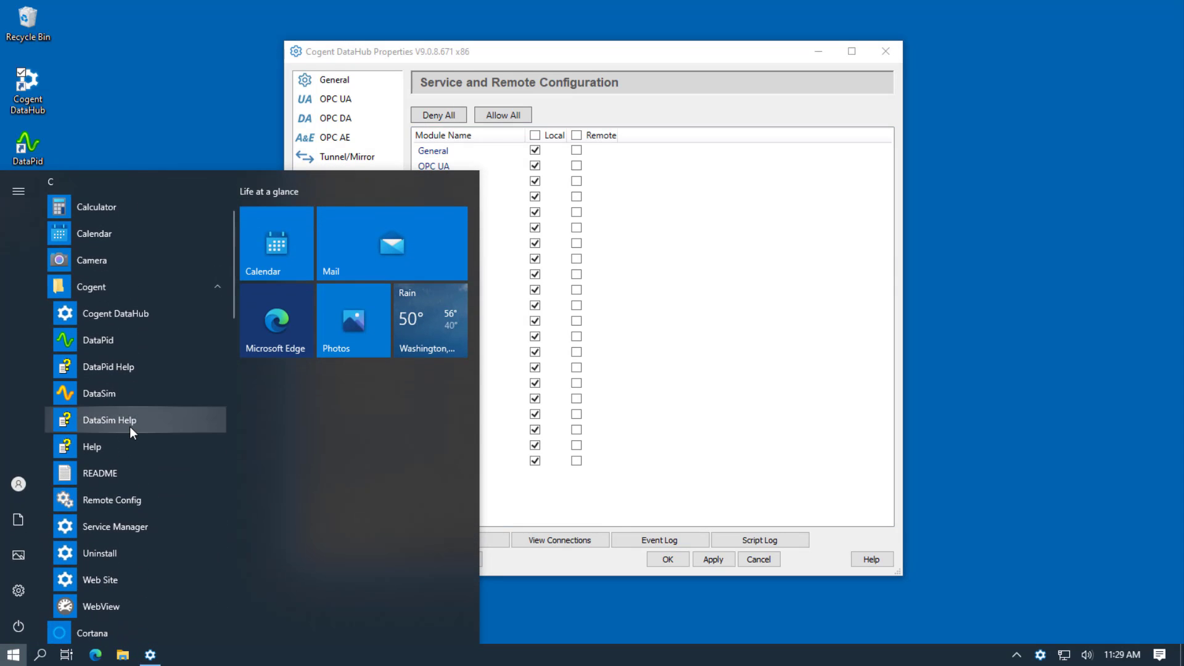
{"action": "left_click", "coordinate": [135, 498]}
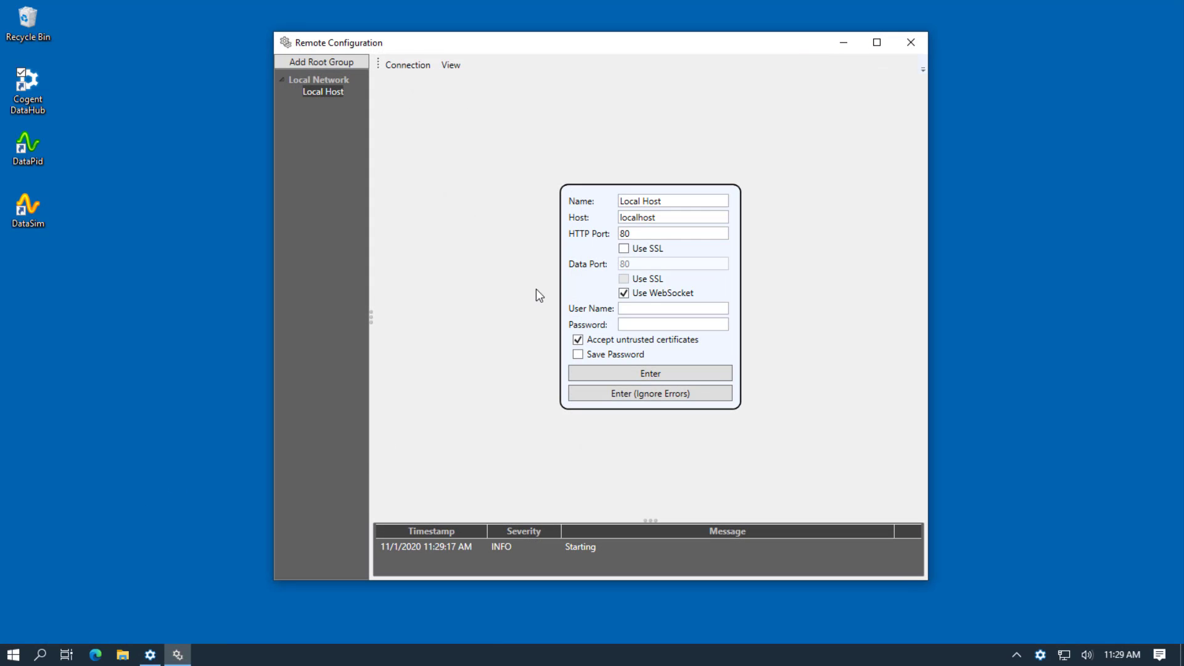
Log in to the Local Host DataHub as user 'remote' with its password.
{"action": "left_click", "coordinate": [646, 308]}
{"action": "type", "text": "remote"}
{"action": "left_click", "coordinate": [641, 320]}
{"action": "type", "text": "••••••••••"}
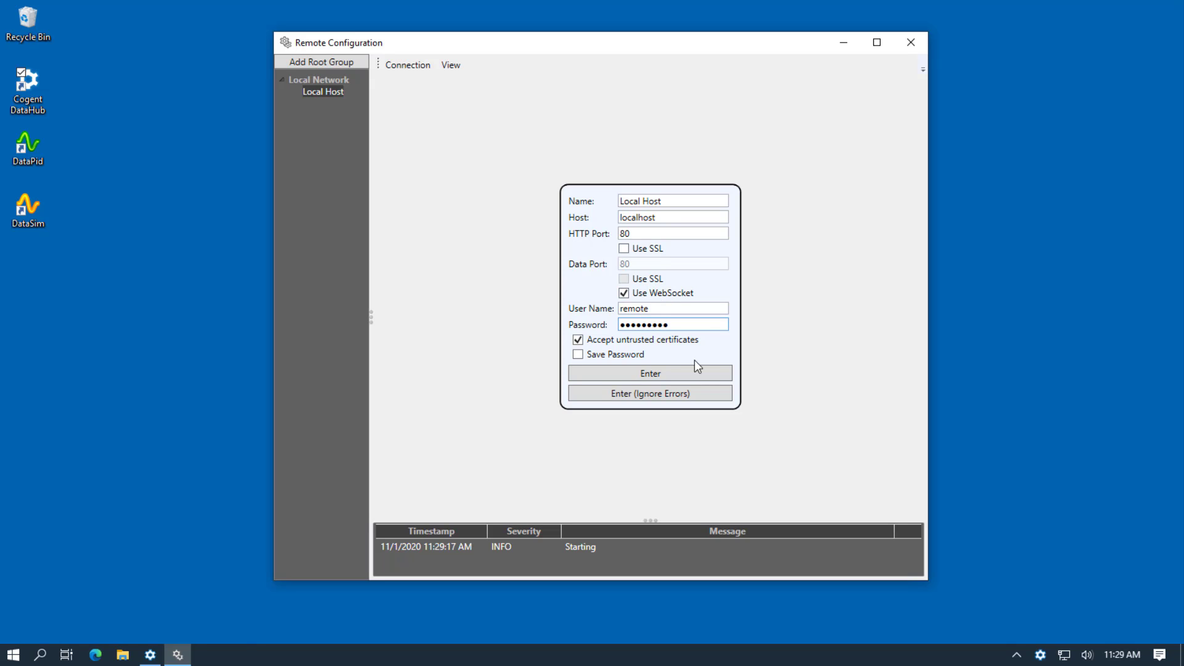
{"action": "left_click", "coordinate": [708, 377]}
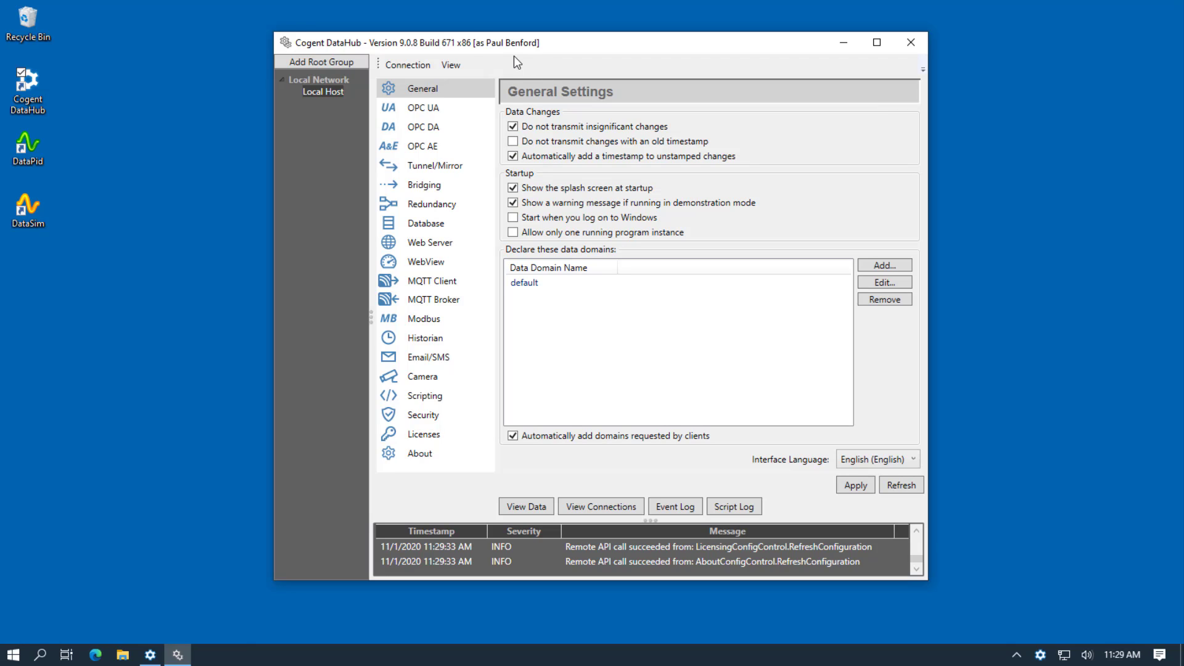
Open the demo.skkynet.com tunnel master settings and accept them with OK.
{"action": "left_click", "coordinate": [449, 163]}
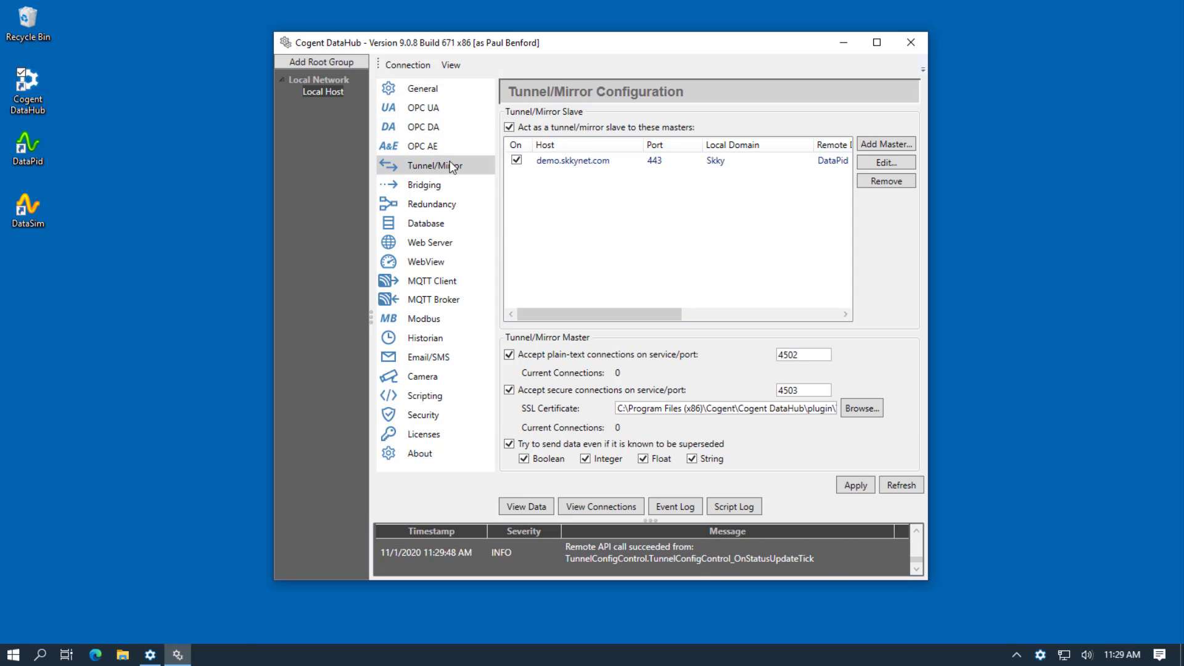
{"action": "left_click", "coordinate": [588, 162]}
{"action": "double_click", "coordinate": [587, 161]}
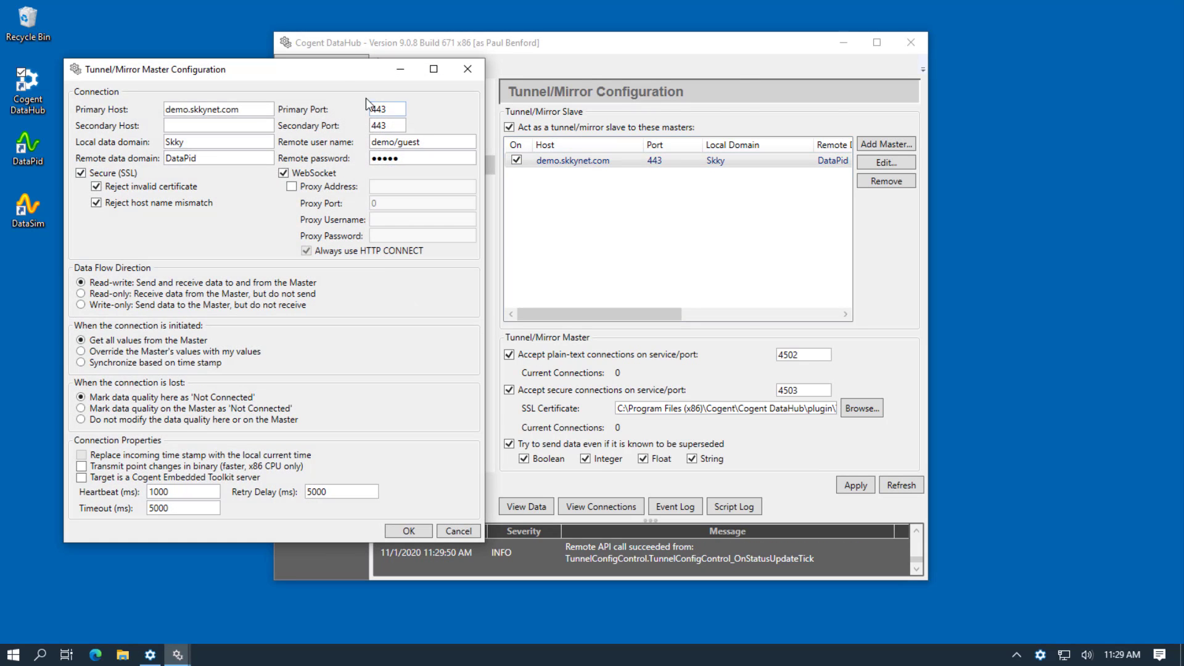
{"action": "left_click_drag", "start_coordinate": [336, 71], "coordinate": [707, 85]}
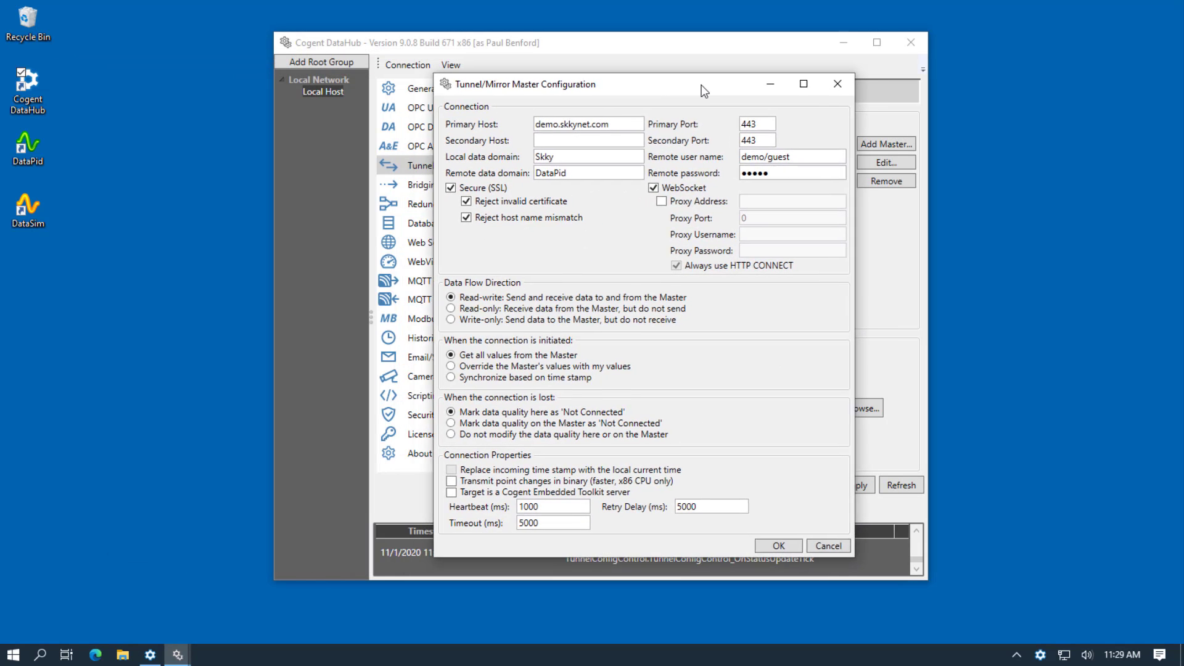
{"action": "left_click", "coordinate": [800, 543]}
Enlarge the Data Browser and show PID1's Mv, Pv, Sp and UpdateFrequency under Skky.
{"action": "left_click", "coordinate": [527, 507]}
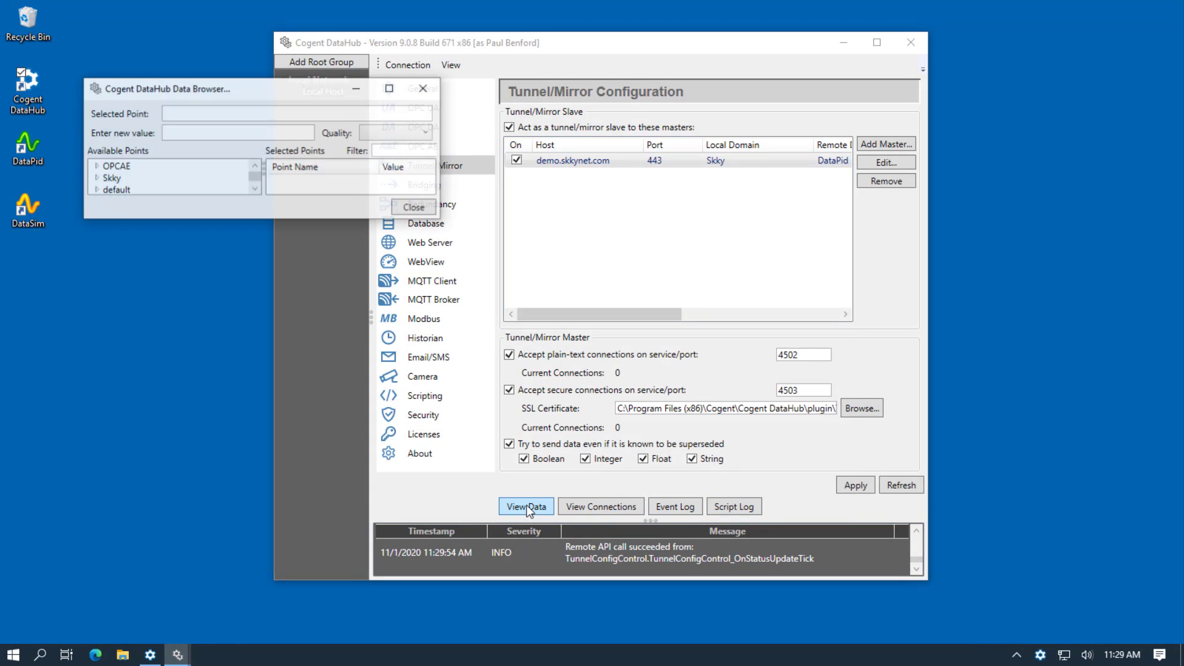
{"action": "left_click_drag", "start_coordinate": [446, 230], "coordinate": [640, 364]}
{"action": "left_click_drag", "start_coordinate": [407, 89], "coordinate": [737, 155]}
{"action": "left_click", "coordinate": [425, 243]}
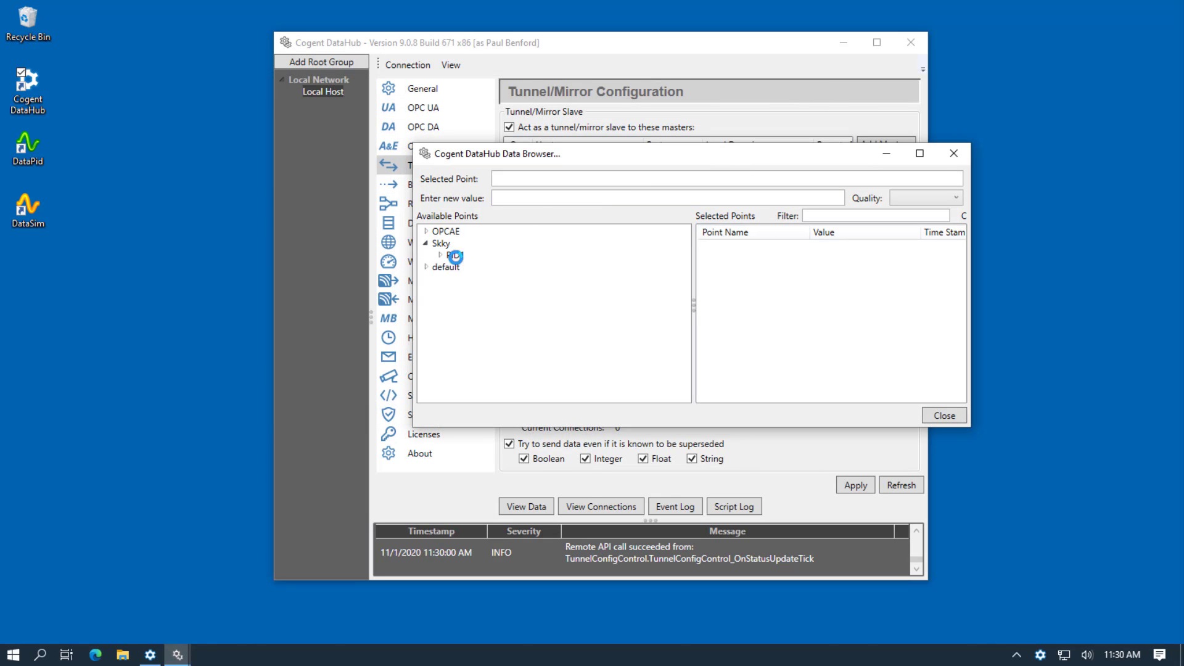
{"action": "left_click", "coordinate": [456, 254]}
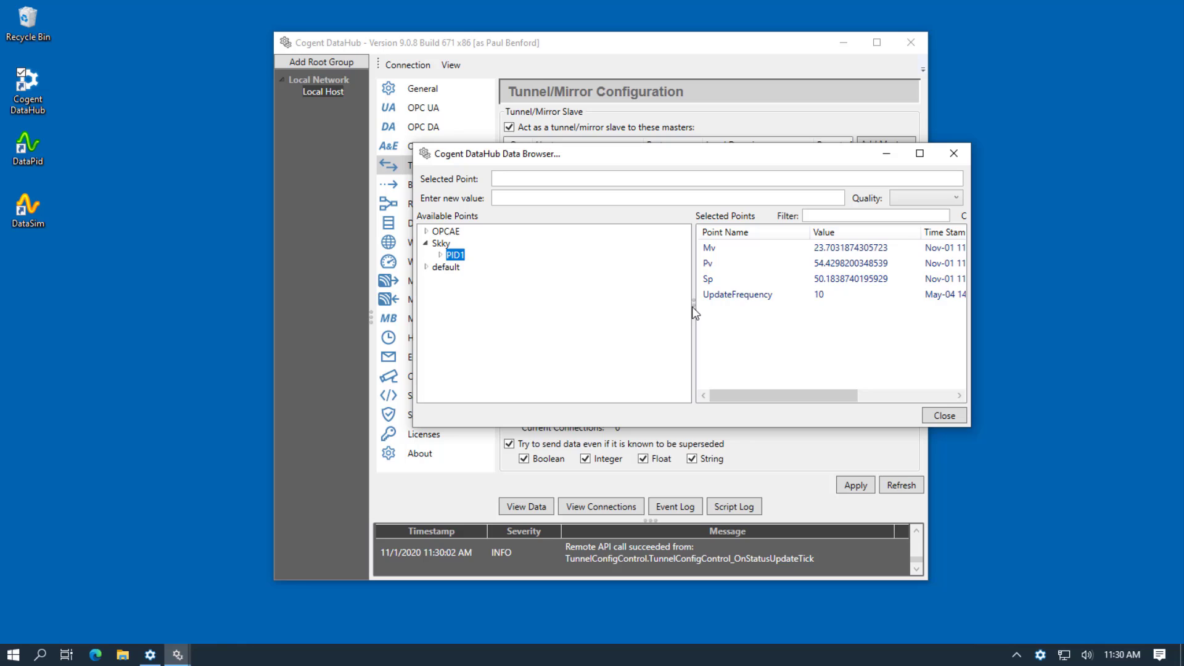
{"action": "left_click_drag", "start_coordinate": [693, 305], "coordinate": [509, 293]}
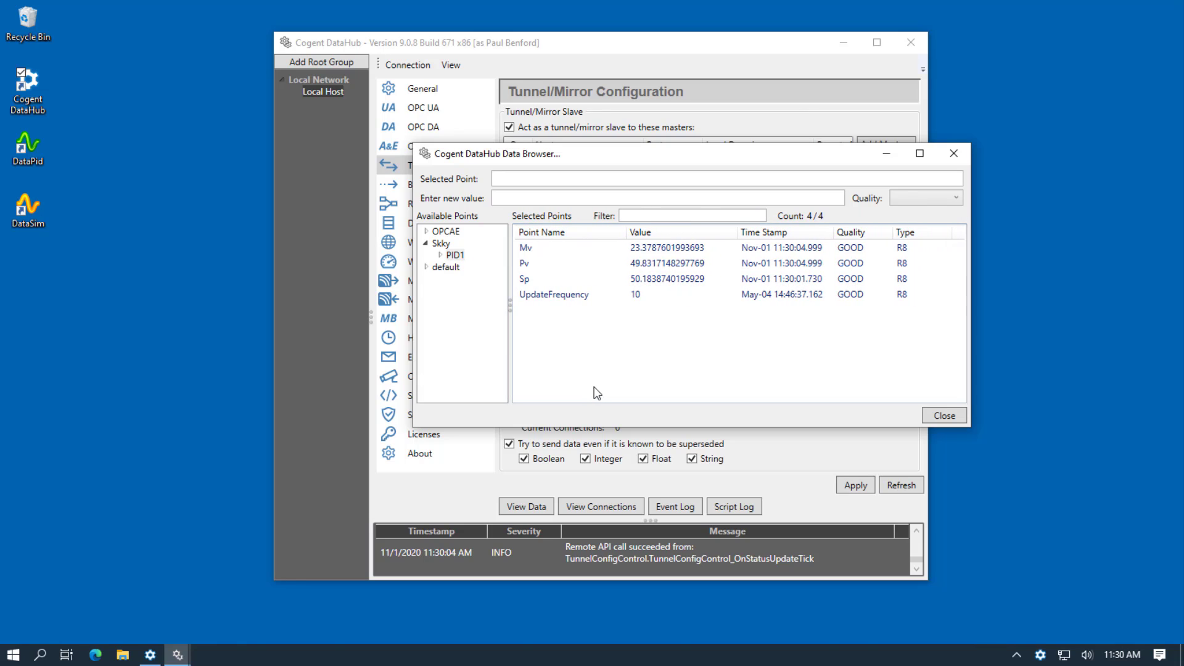
Close the Data Browser and configuration window, then exit DataHub from its tray menu.
{"action": "left_click", "coordinate": [938, 422]}
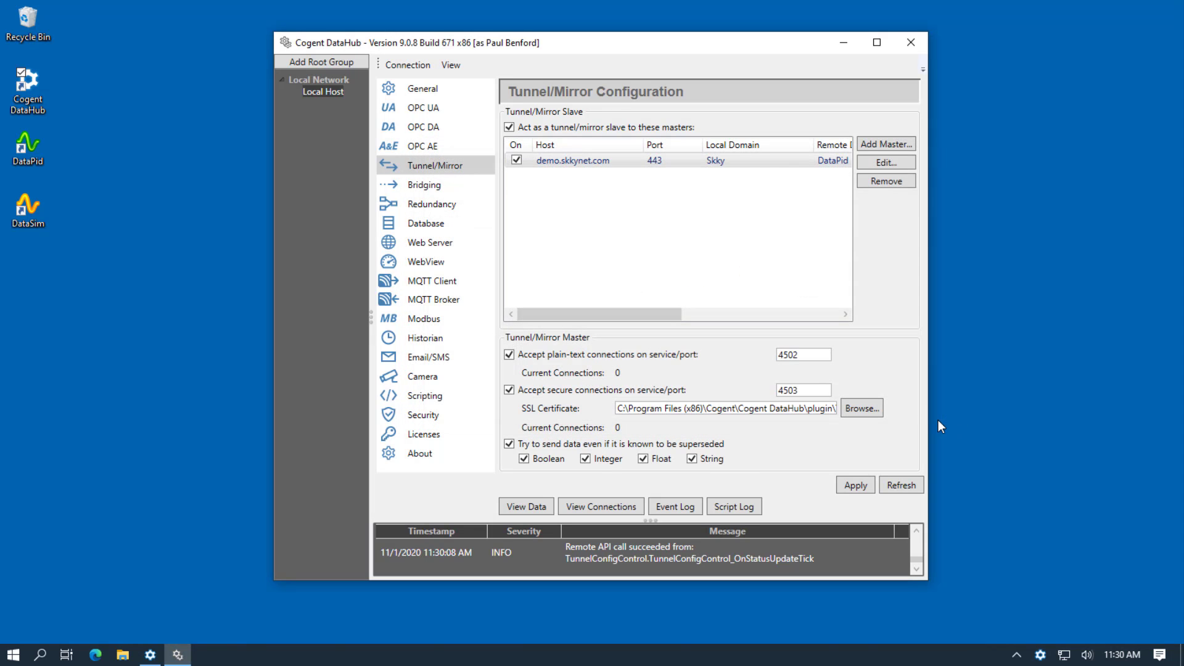
{"action": "left_click", "coordinate": [909, 43]}
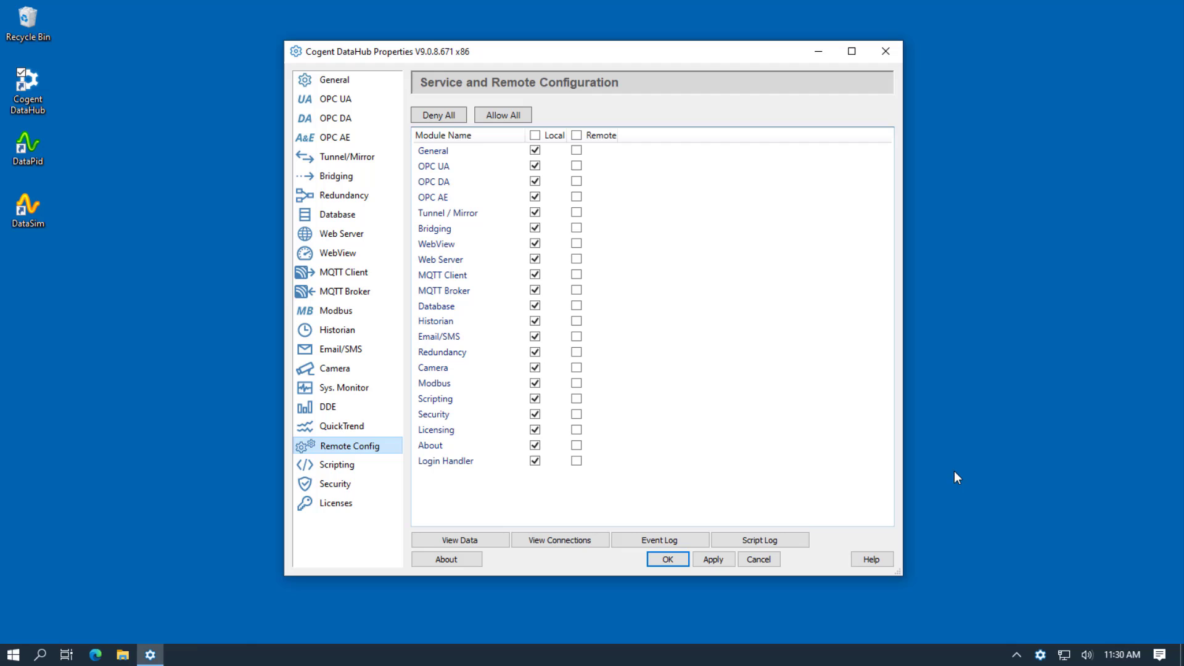
{"action": "right_click", "coordinate": [1041, 655]}
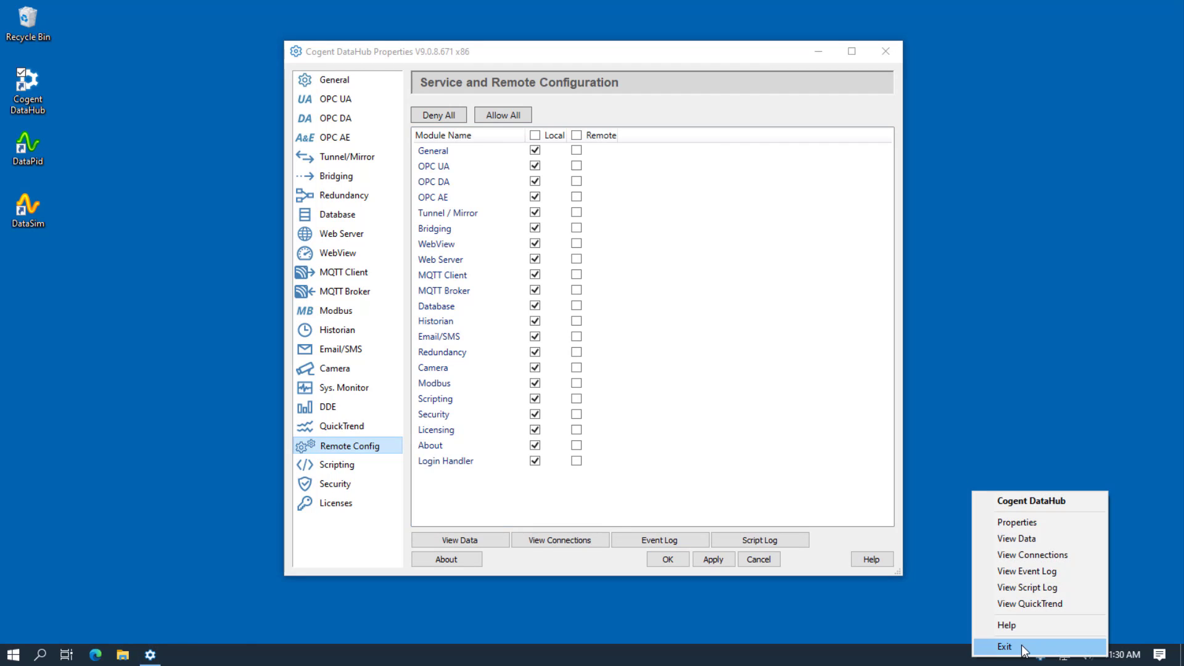
{"action": "left_click", "coordinate": [1023, 648]}
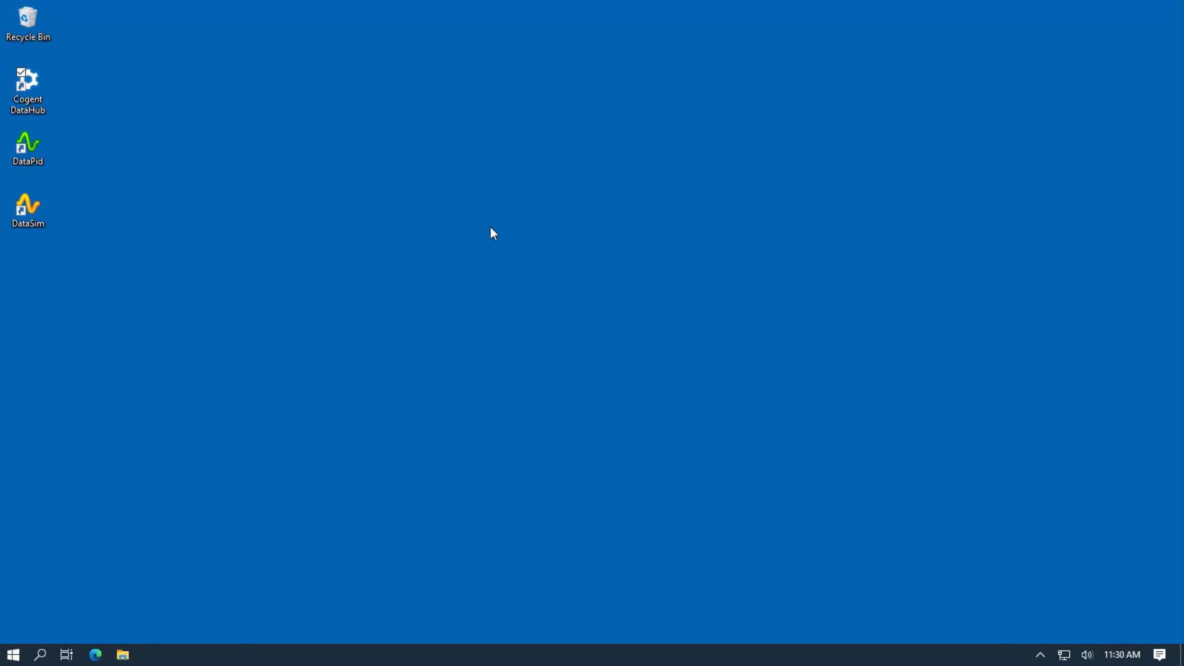
Launch Service Manager with admin rights and install DataHub as an automatic, running service.
{"action": "left_click", "coordinate": [13, 655]}
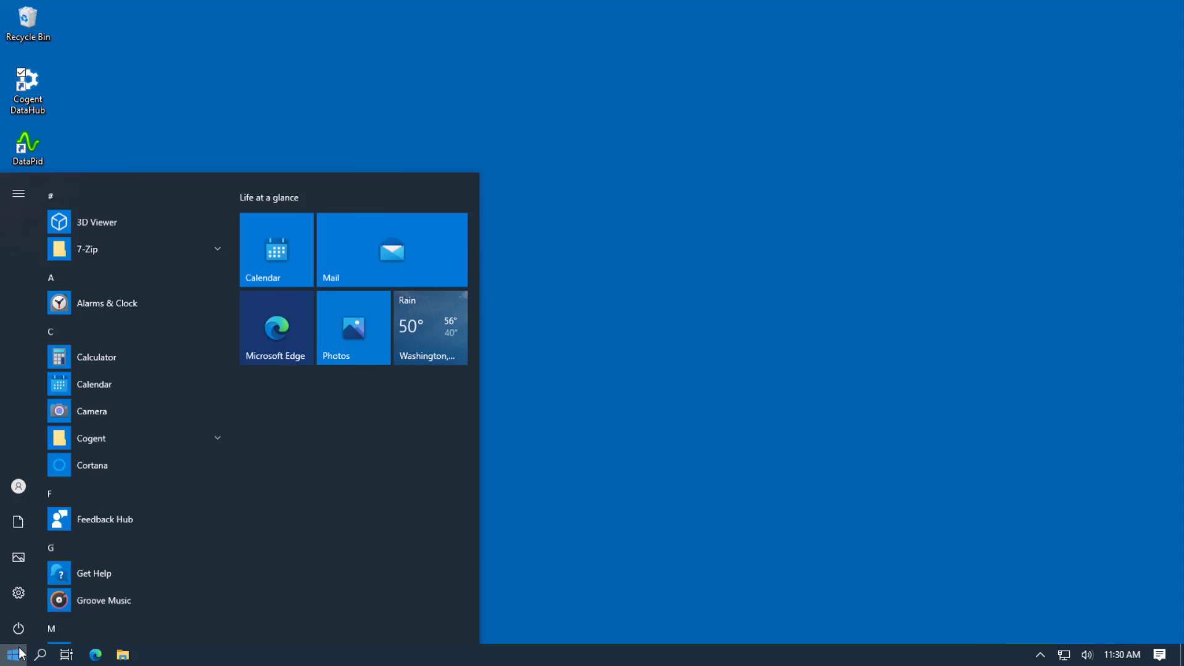
{"action": "left_click", "coordinate": [99, 431]}
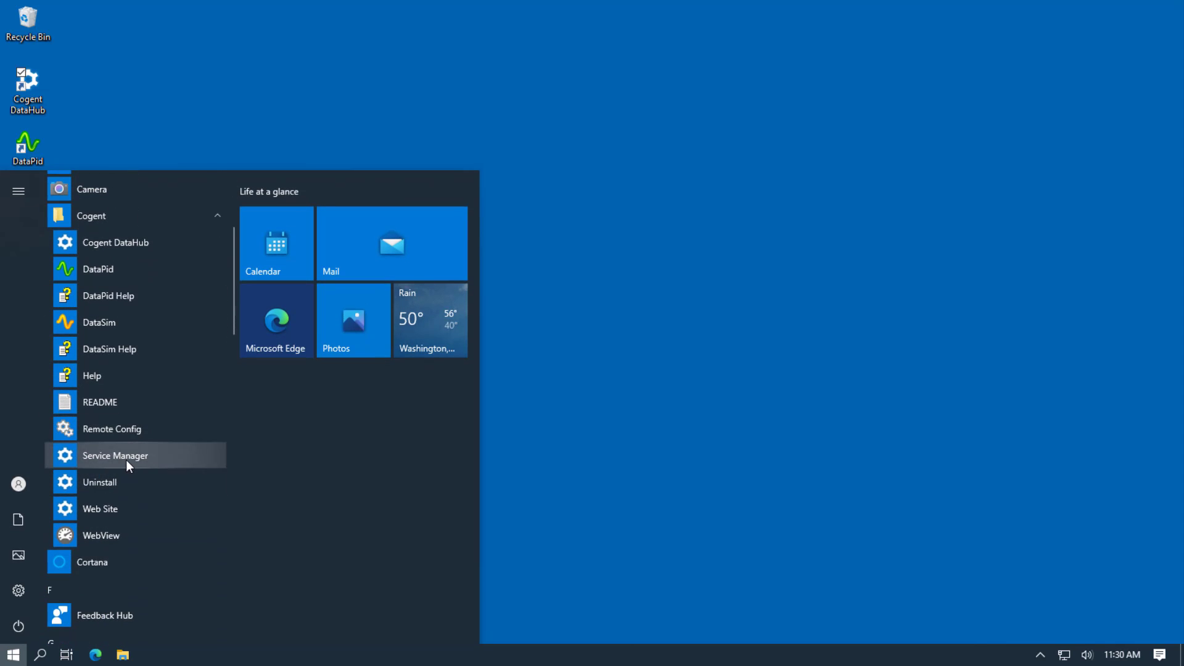
{"action": "left_click", "coordinate": [126, 460]}
{"action": "left_click", "coordinate": [540, 430]}
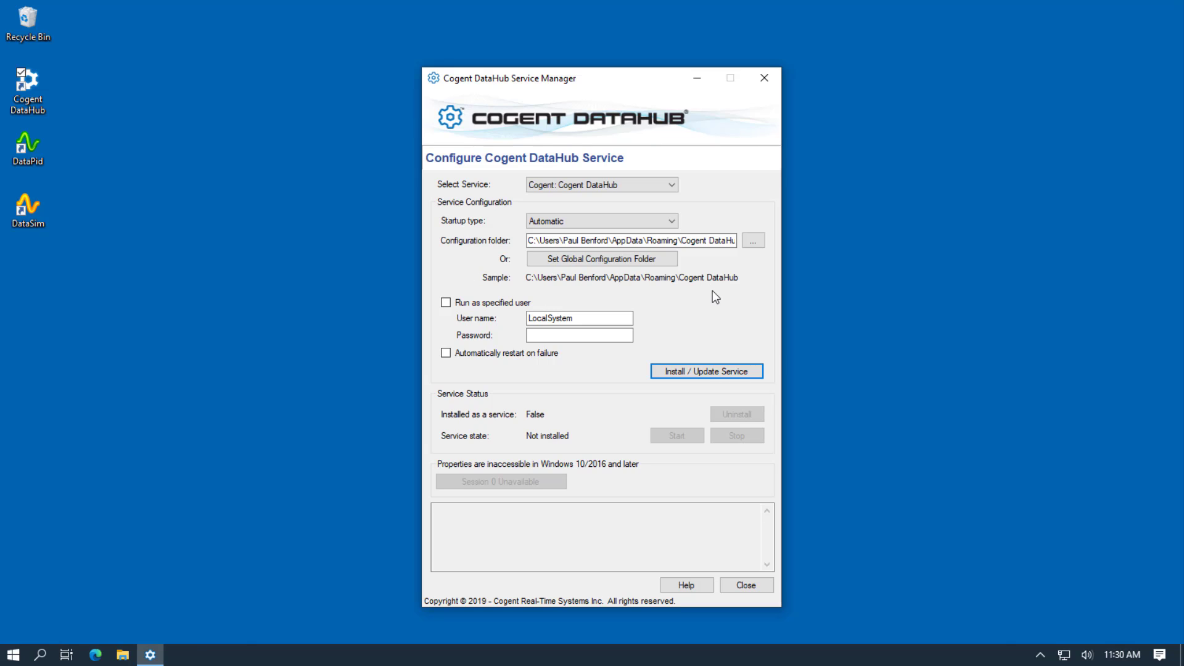
{"action": "left_click", "coordinate": [713, 374]}
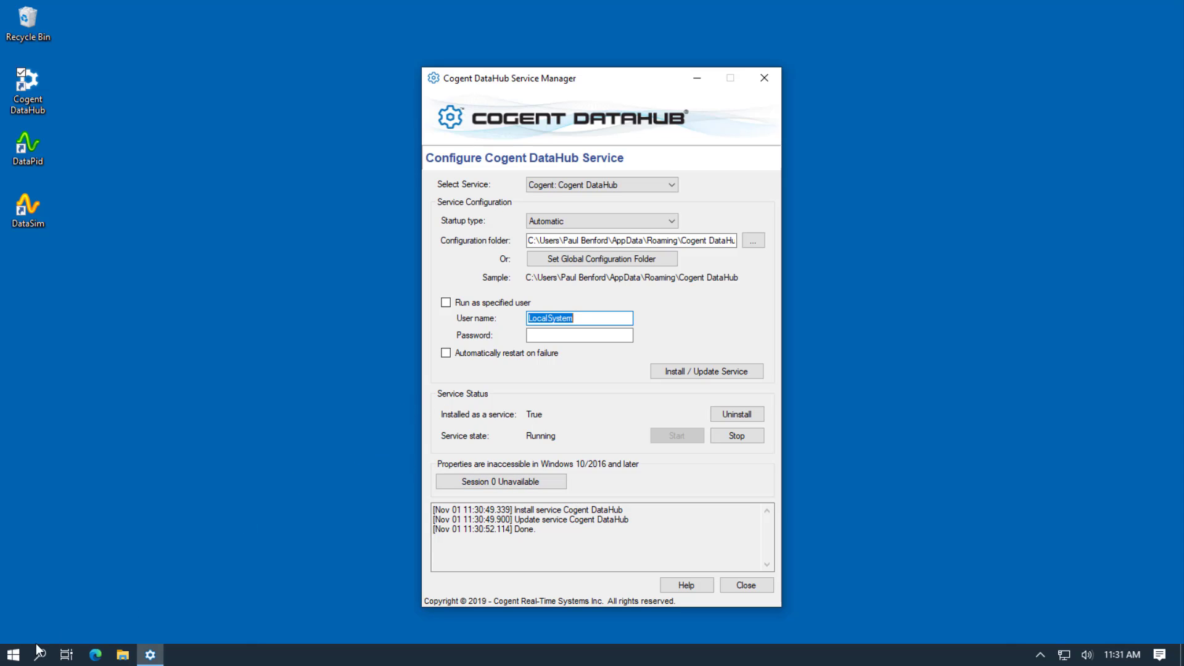
Launch Remote Config from the Cogent Start menu folder.
{"action": "left_click", "coordinate": [13, 655]}
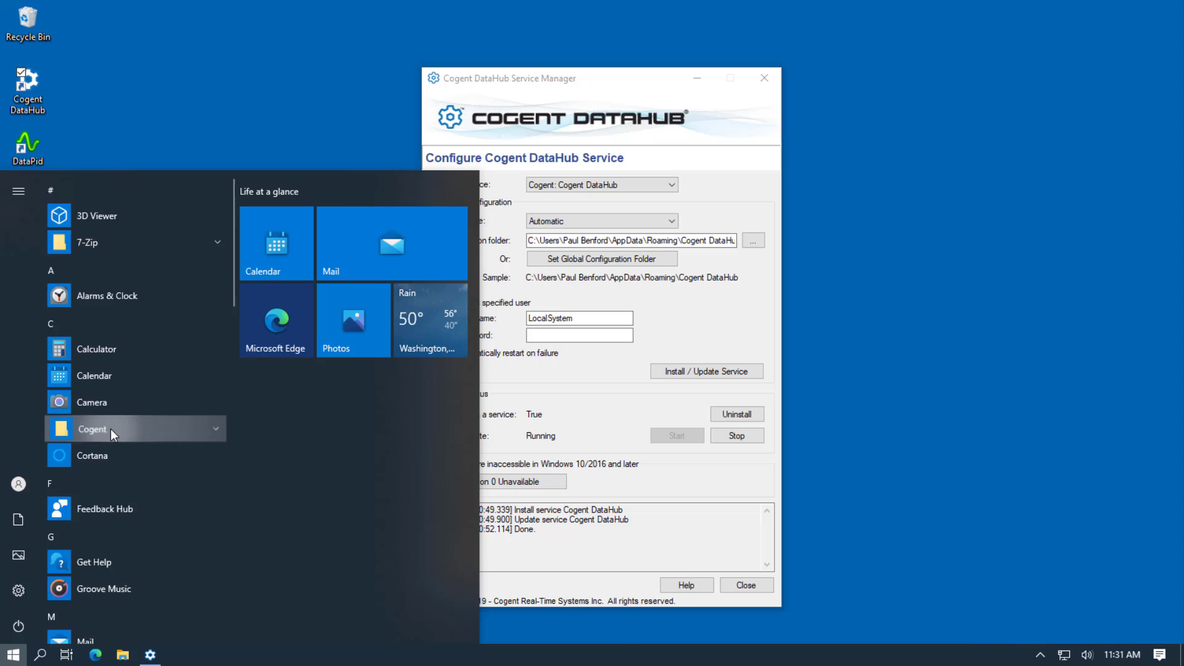
{"action": "left_click", "coordinate": [110, 428]}
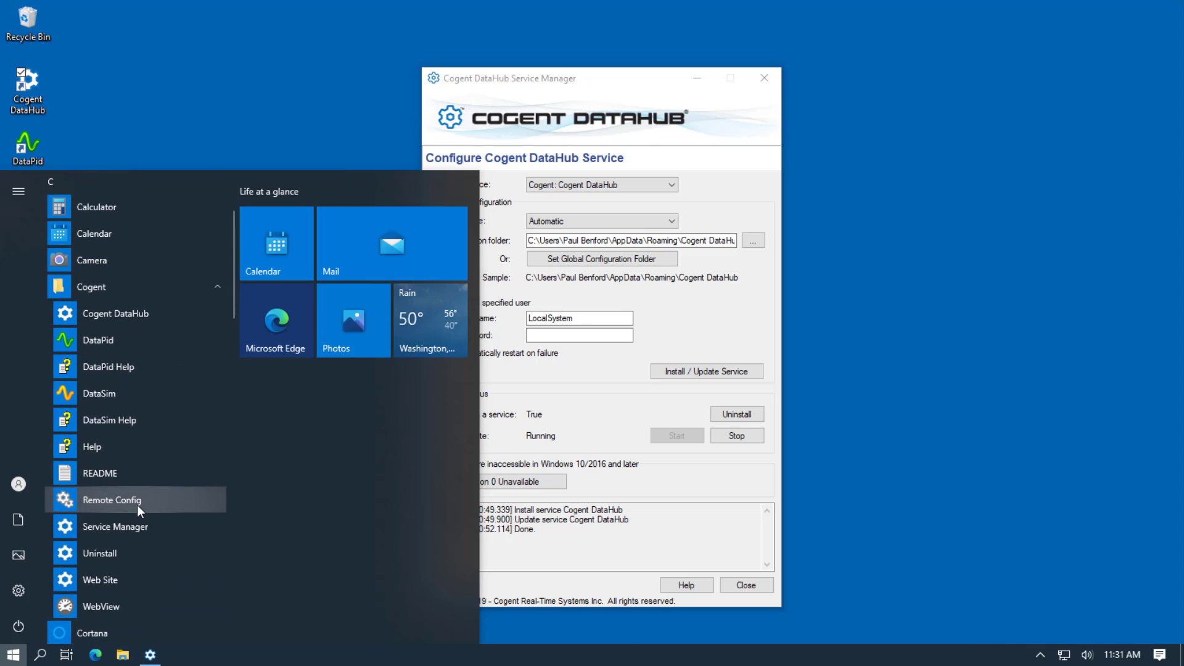
{"action": "left_click", "coordinate": [136, 506]}
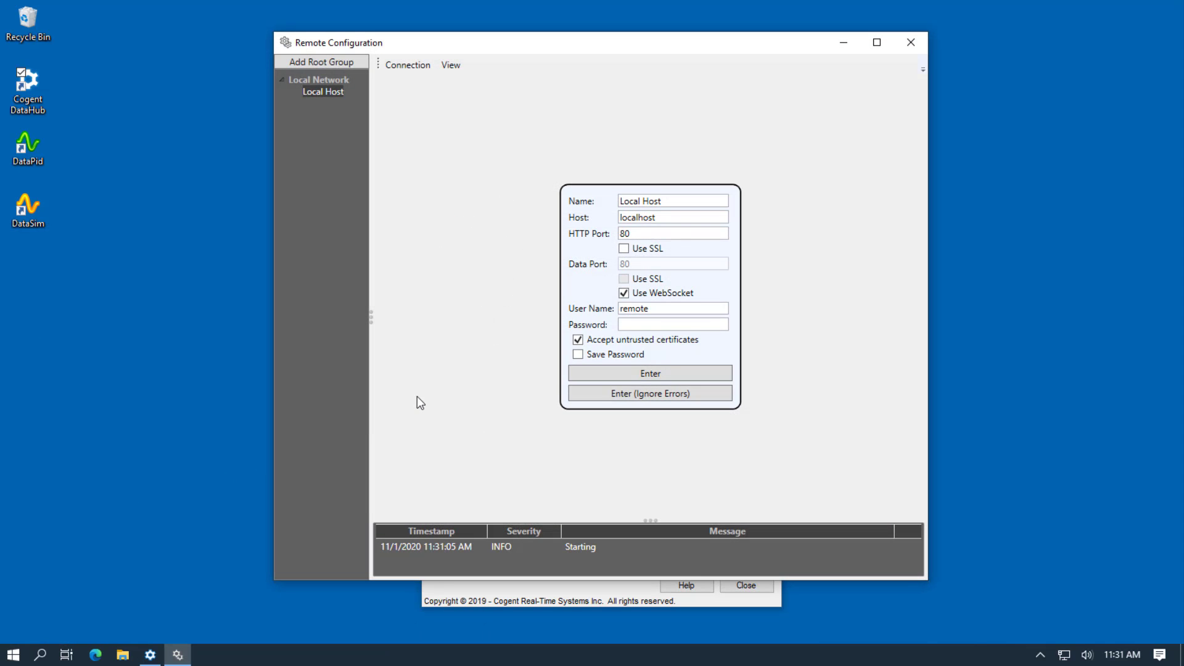
Log in to the localhost DataHub service with the remote user's password.
{"action": "left_click", "coordinate": [664, 325]}
{"action": "left_click", "coordinate": [680, 375]}
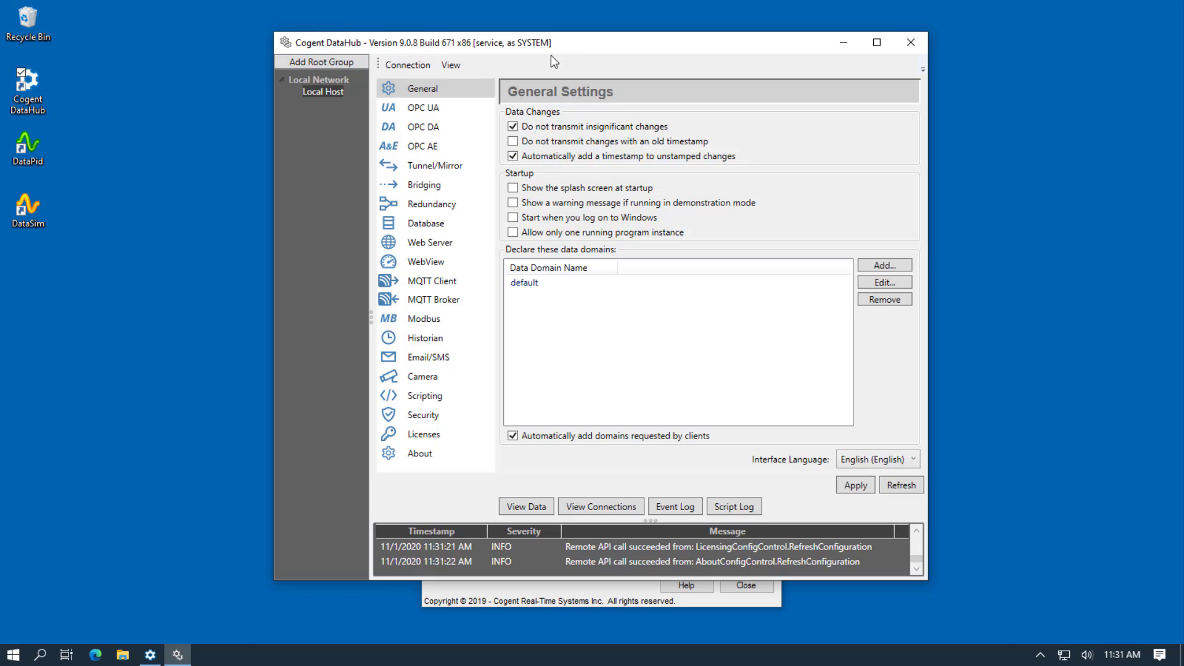
Change the demo.skkynet.com tunnel's local data domain from Skky to Skky2 and accept.
{"action": "left_click", "coordinate": [443, 165]}
{"action": "double_click", "coordinate": [544, 165]}
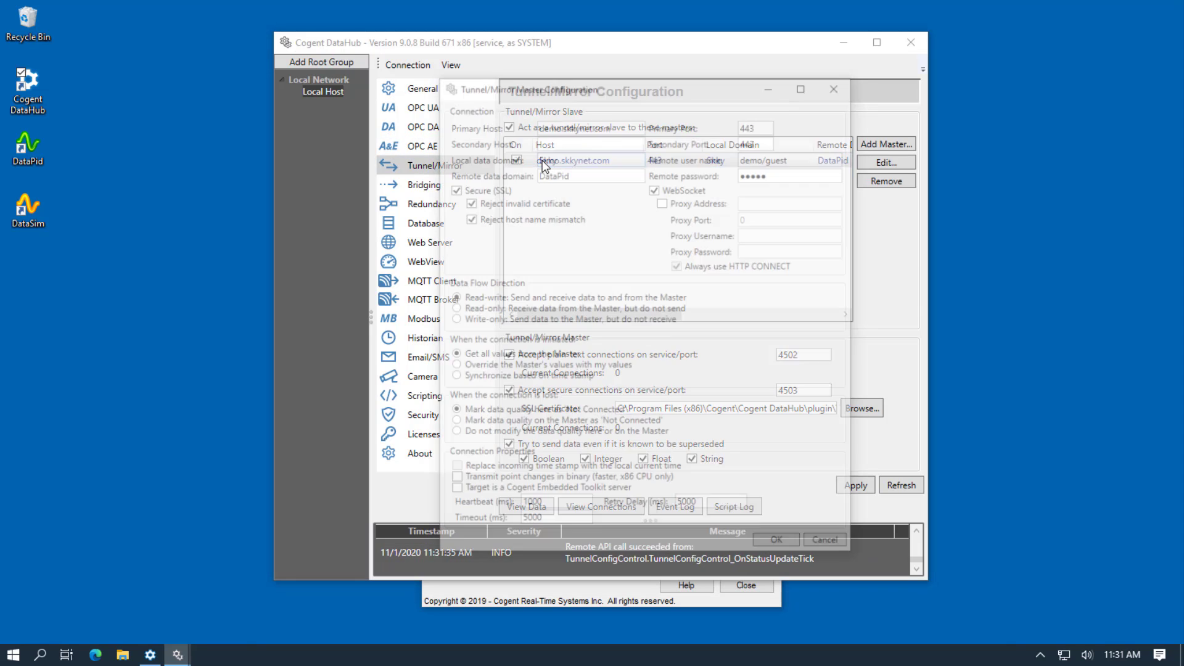
{"action": "left_click_drag", "start_coordinate": [591, 87], "coordinate": [562, 65]}
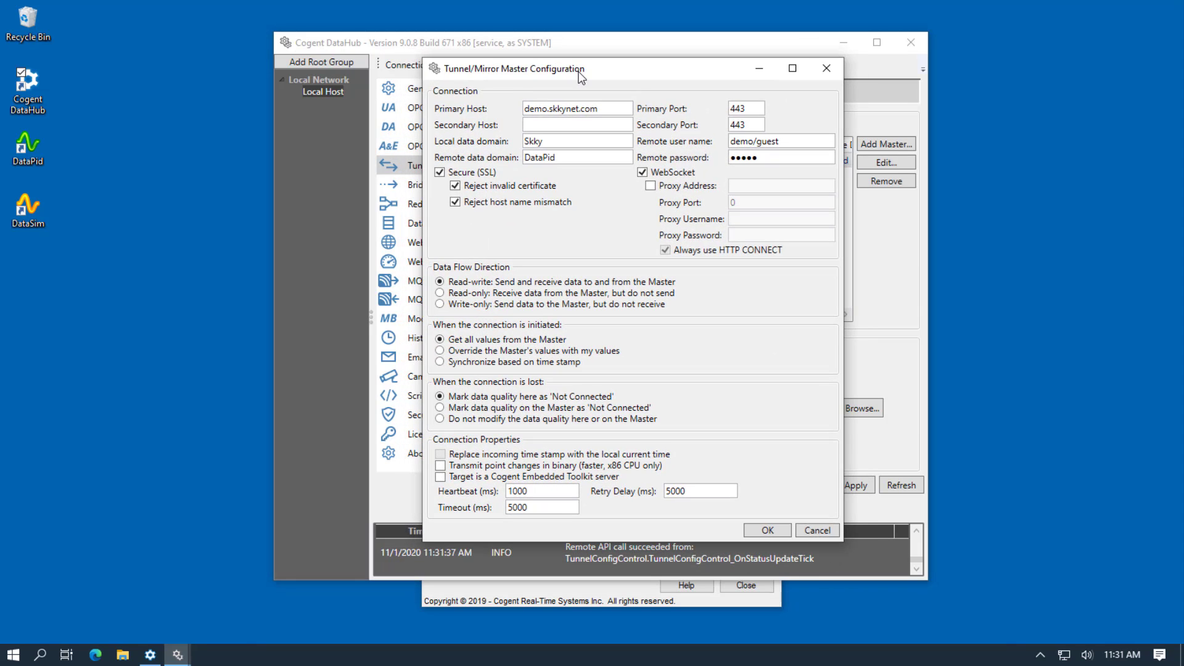
{"action": "left_click", "coordinate": [586, 143]}
{"action": "type", "text": "2"}
{"action": "left_click", "coordinate": [767, 530]}
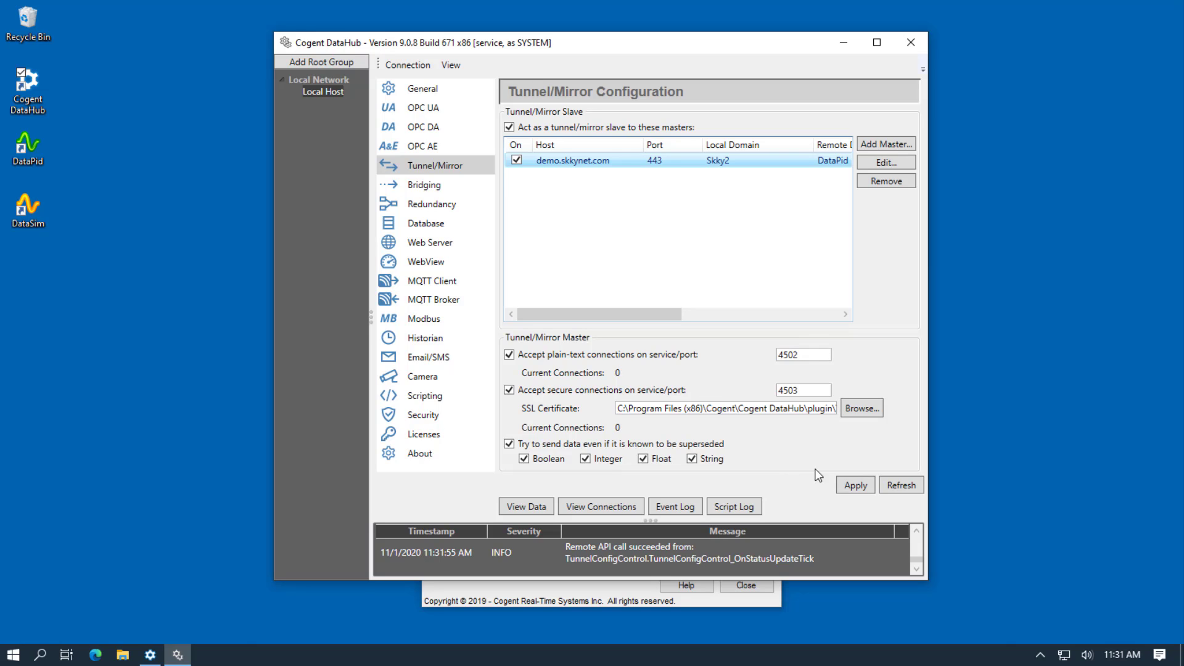
Apply the Skky2 tunnel change, verify PID1's live points under Skky2, then check the Service Manager.
{"action": "left_click", "coordinate": [857, 486]}
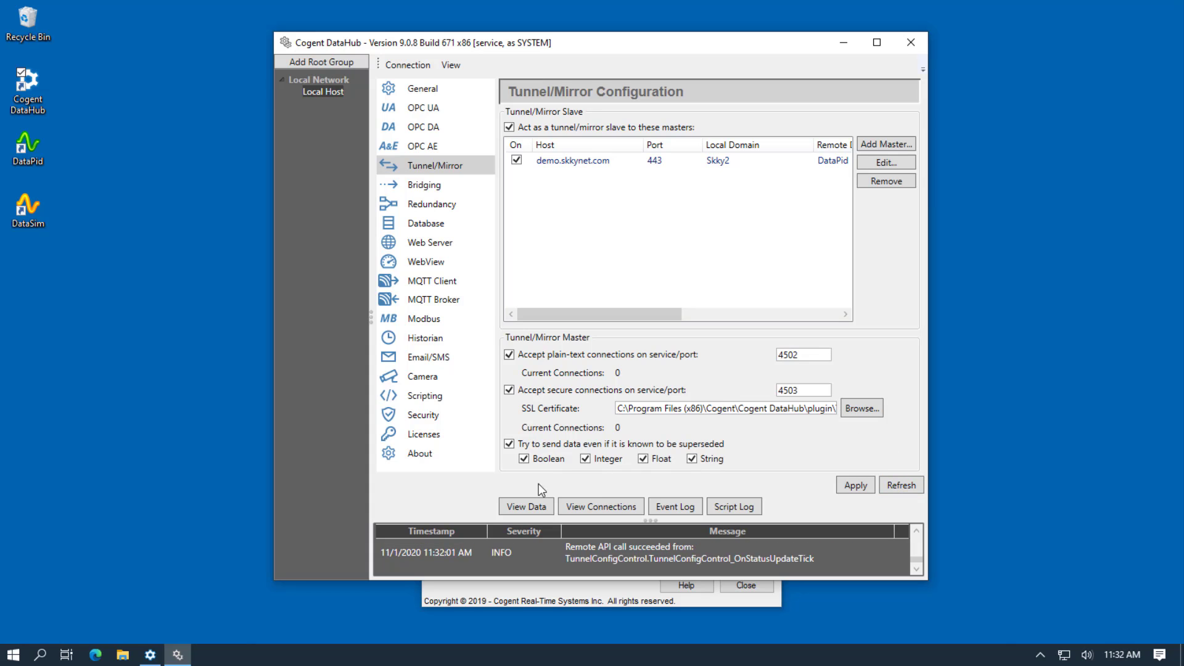
{"action": "left_click", "coordinate": [517, 514]}
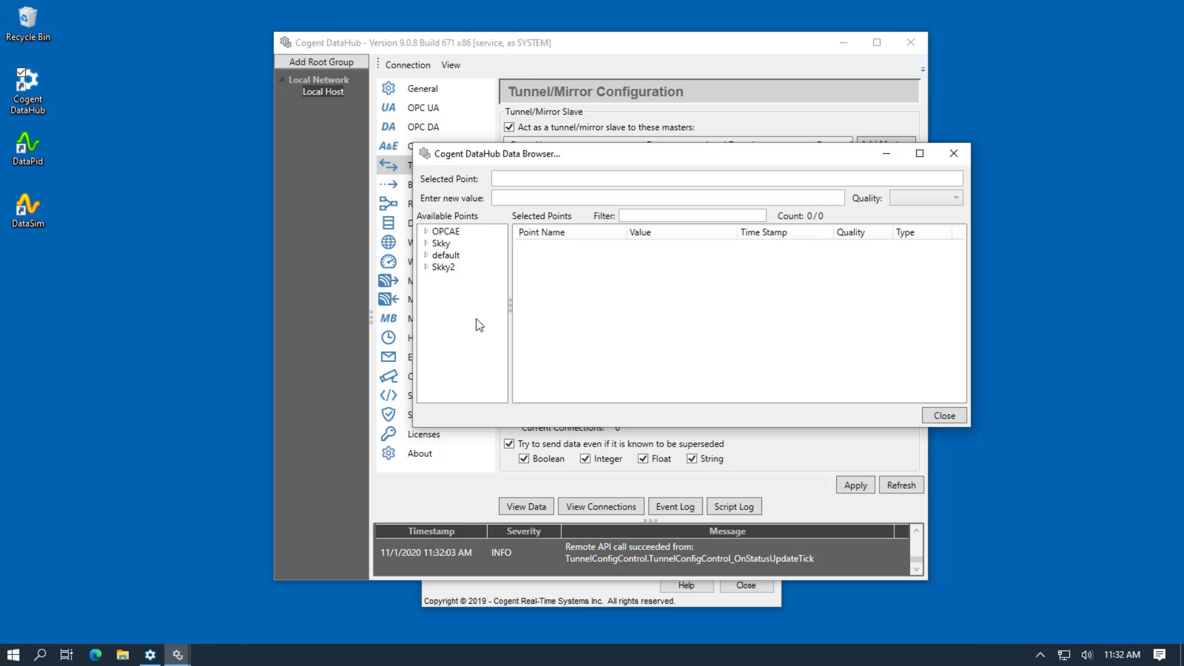
{"action": "left_click", "coordinate": [428, 267]}
{"action": "left_click", "coordinate": [457, 278]}
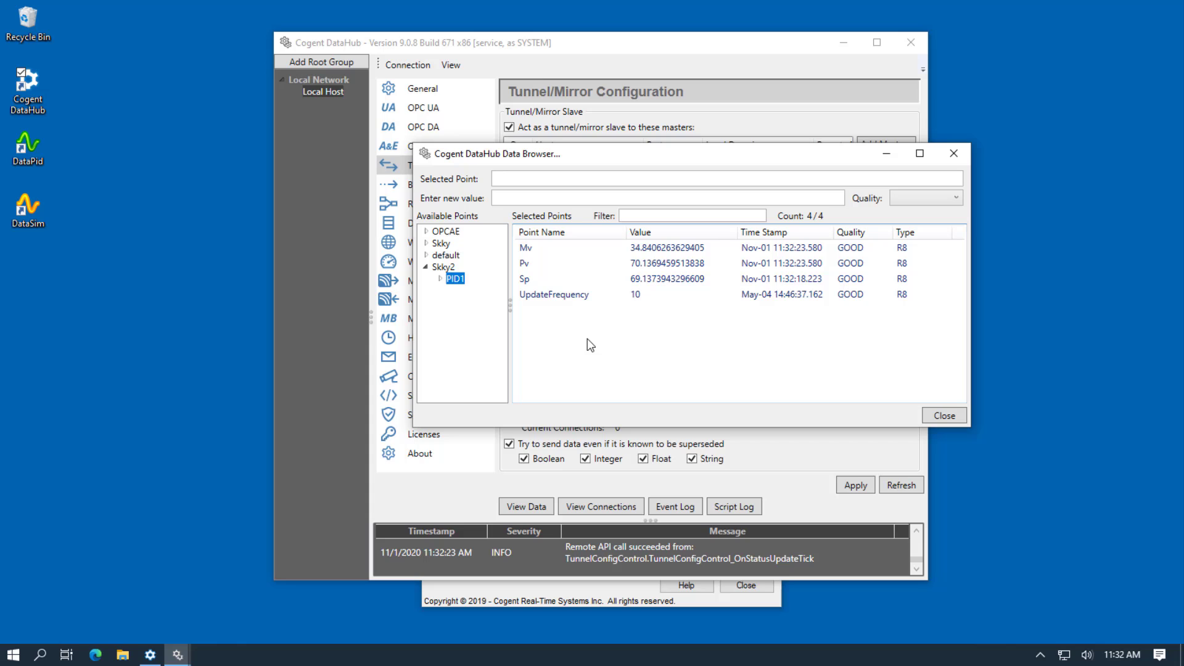
{"action": "left_click", "coordinate": [609, 602]}
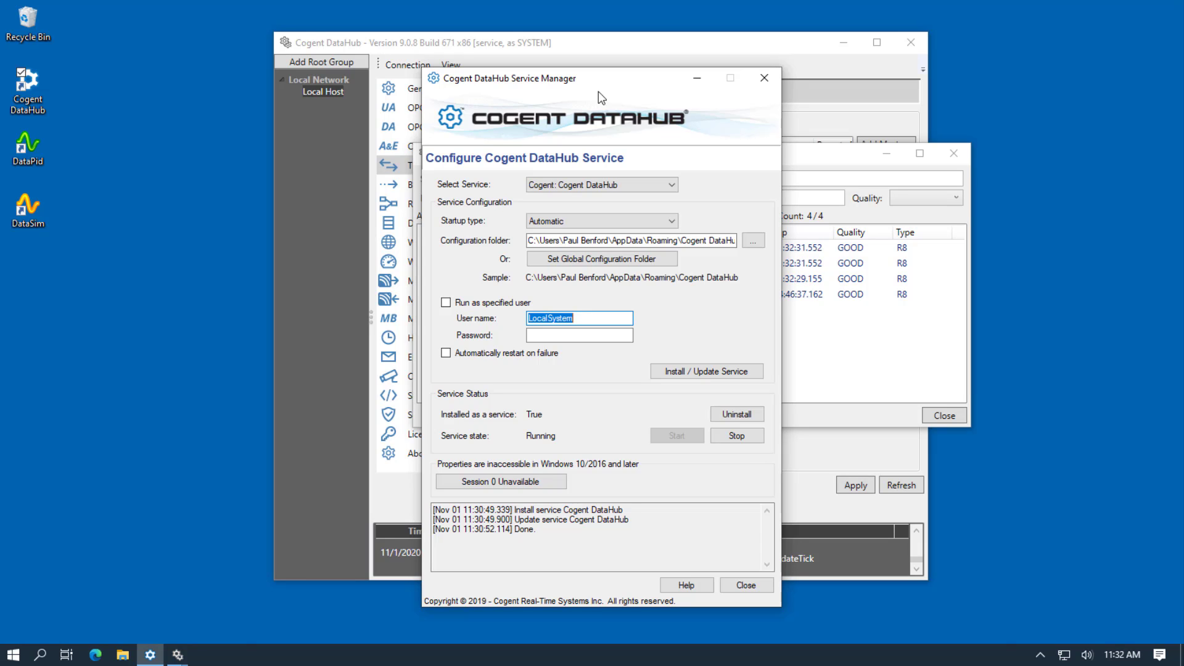
Return to the Tunnel/Mirror page showing the demo.skkynet.com master on port 443 feeding Skky2.
{"action": "left_click", "coordinate": [620, 46]}
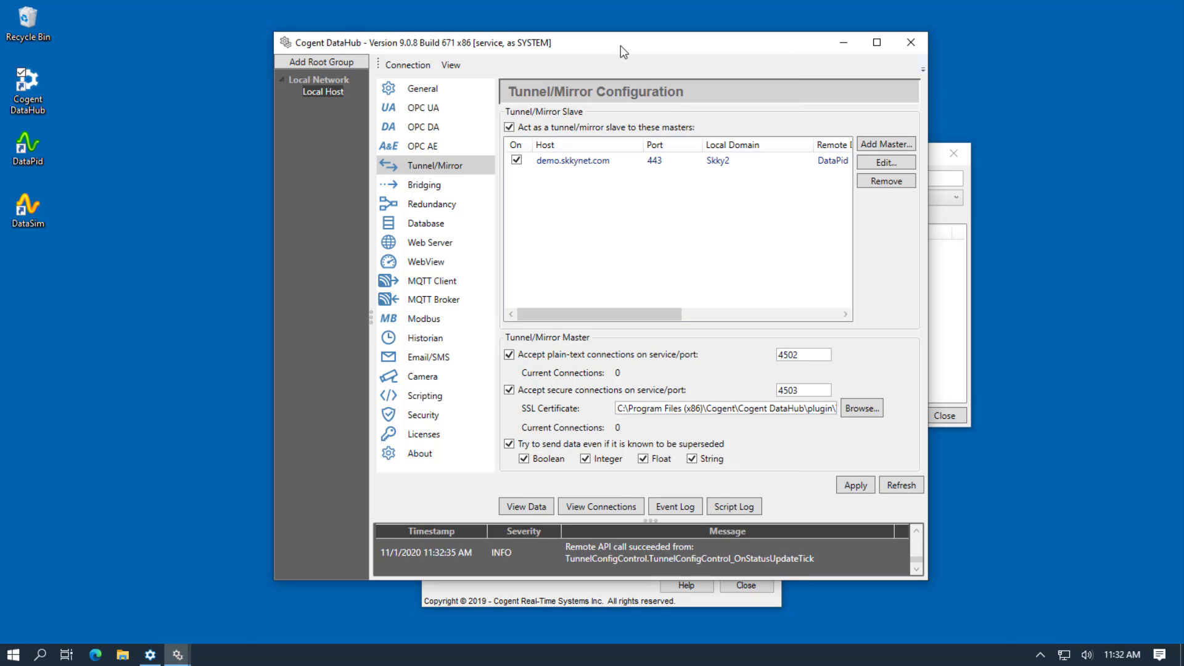